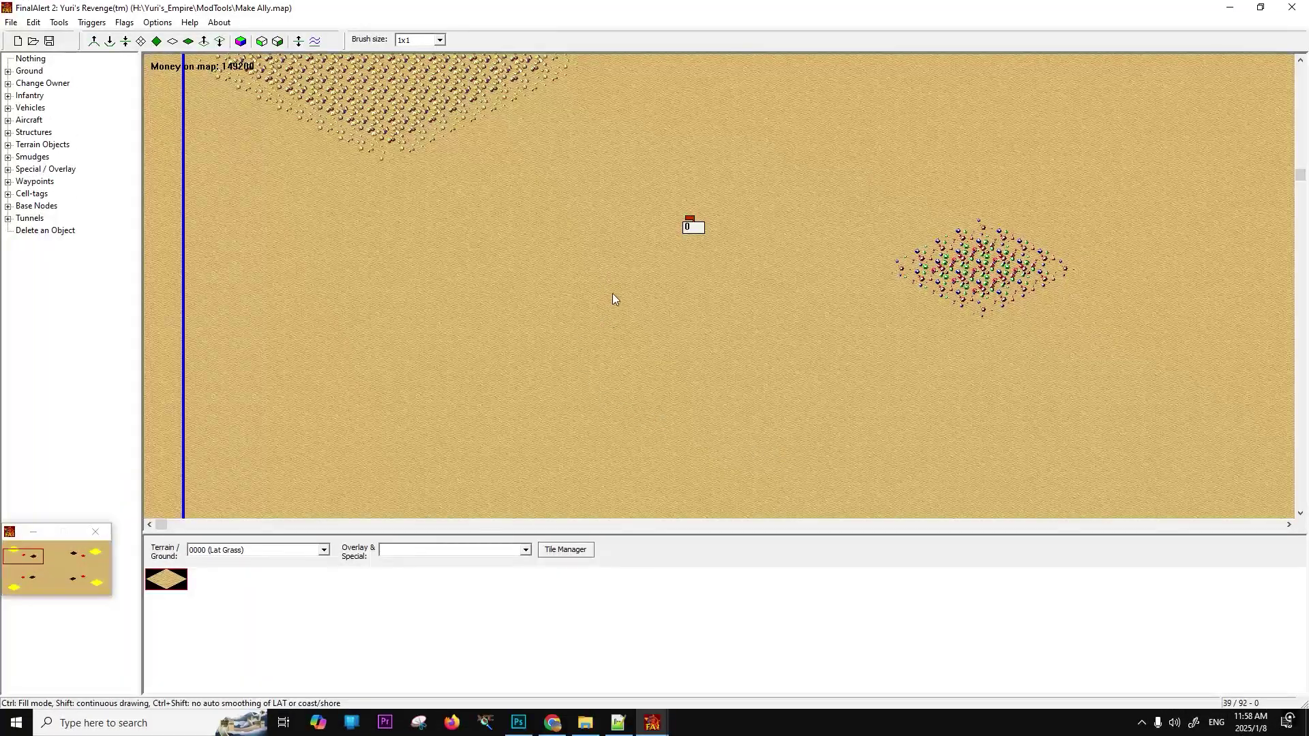
Open the Trigger Editor and create a new trigger named Make Ally.
mouse_move(587, 216)
right_mouse_down()
mouse_move(562, 251)
mouse_move(583, 208)
mouse_move(571, 333)
mouse_move(639, 211)
mouse_move(945, 169)
mouse_move(949, 227)
mouse_move(881, 191)
mouse_move(935, 109)
mouse_move(843, 254)
mouse_move(862, 292)
mouse_move(864, 240)
mouse_move(899, 306)
mouse_move(695, 260)
mouse_move(710, 296)
mouse_move(648, 247)
mouse_move(717, 291)
right_mouse_up()
left_click(91, 22)
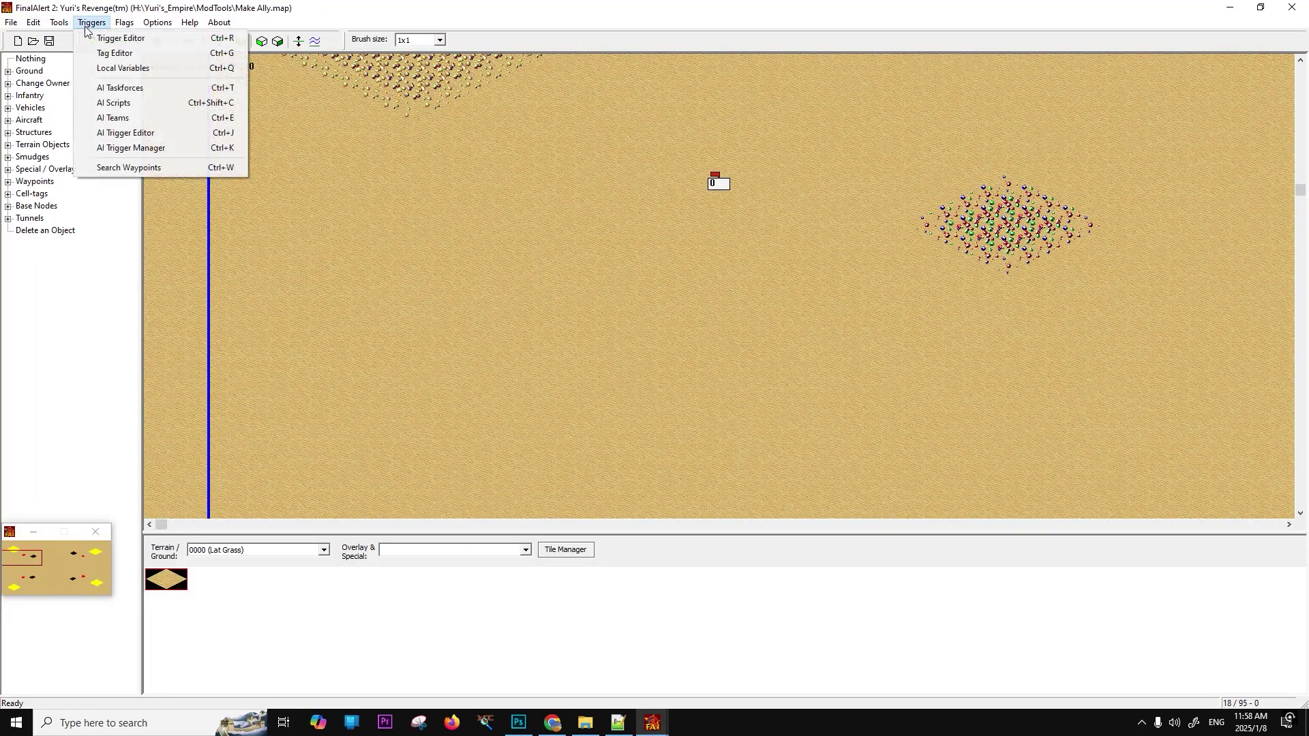
left_click(102, 41)
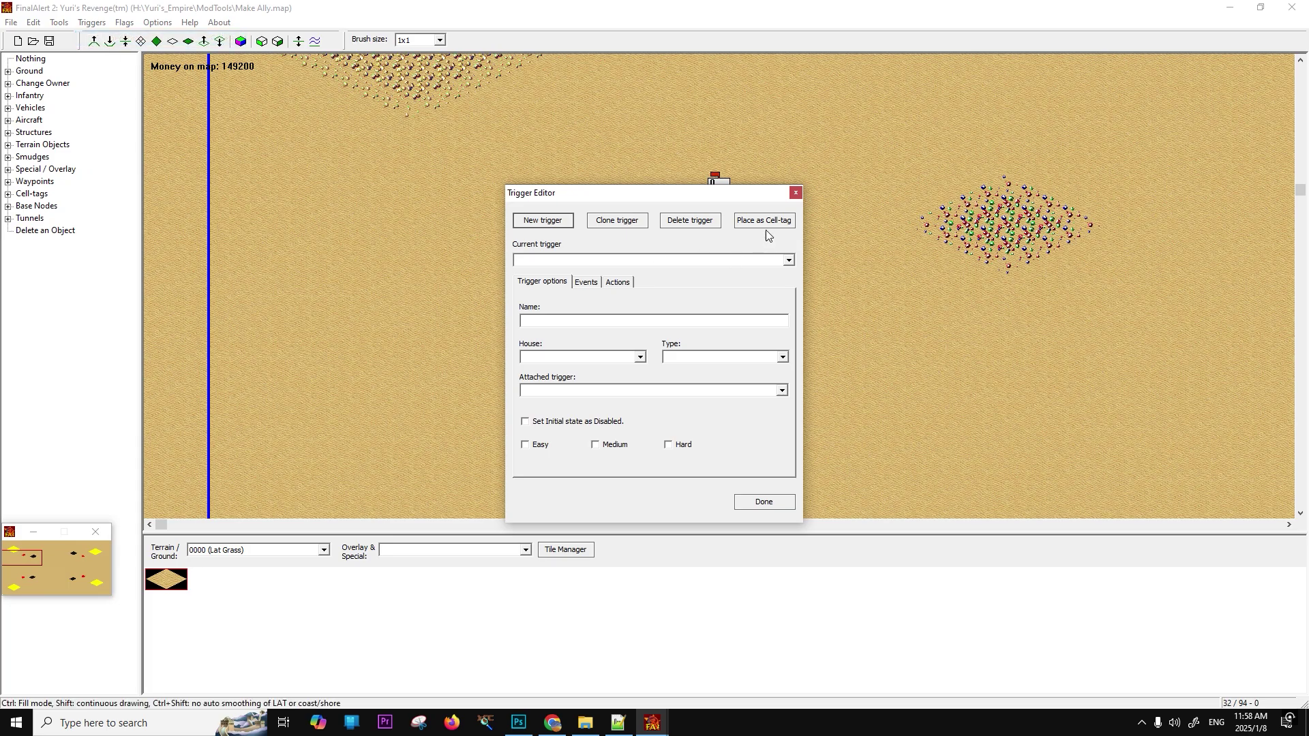
left_click_drag(751, 201, 1085, 109)
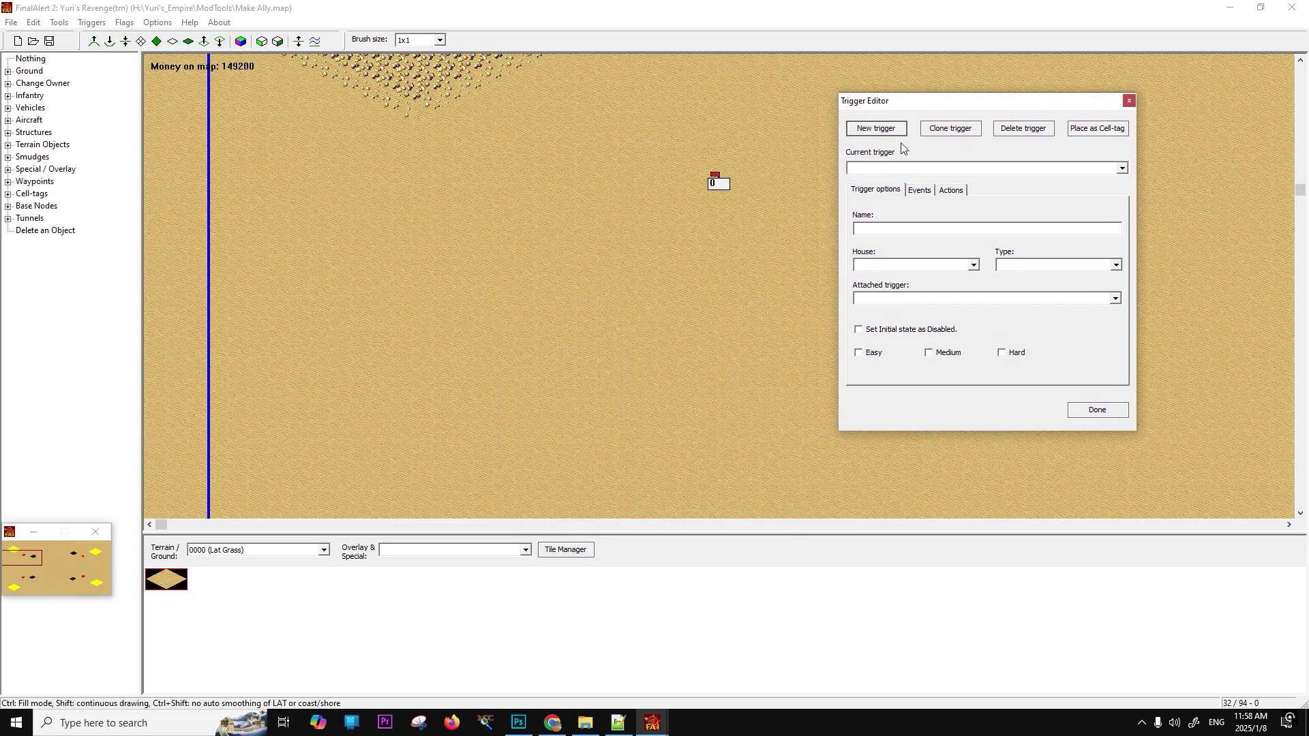
left_click(891, 128)
left_click_drag(931, 104, 883, 93)
left_click_drag(848, 216, 768, 221)
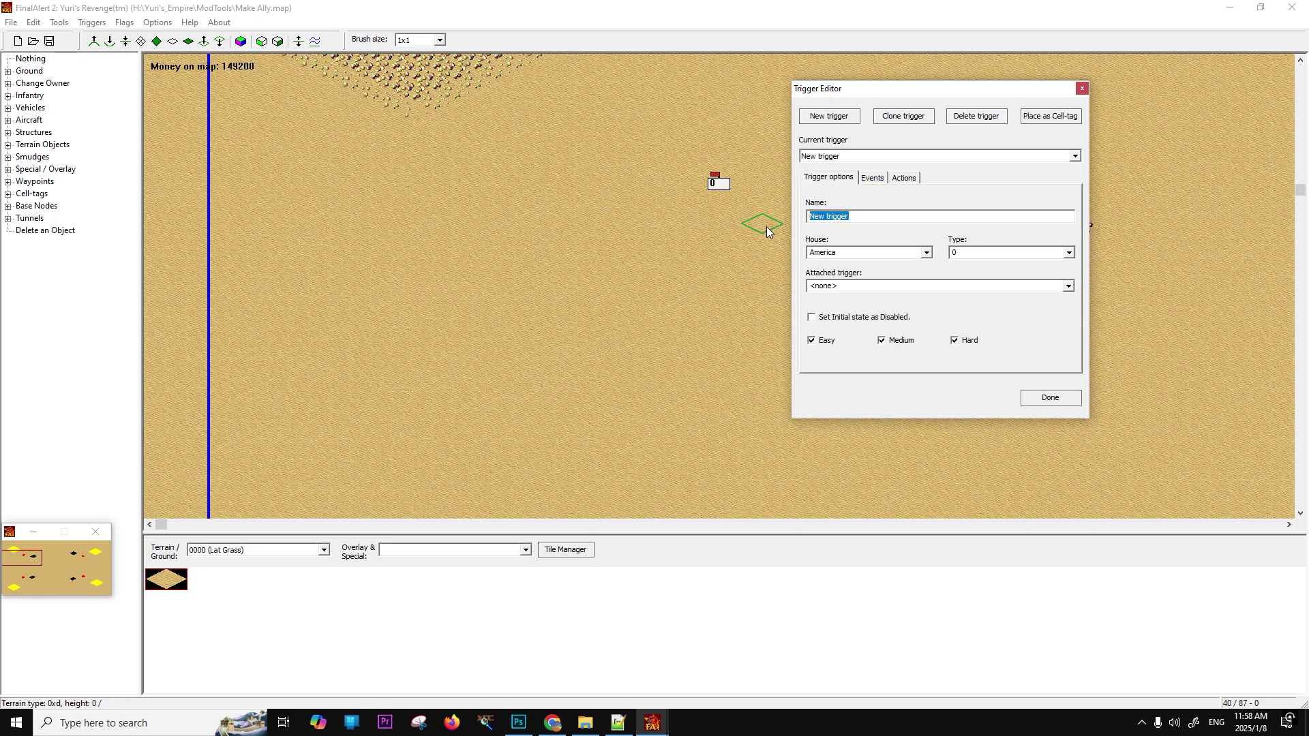
type("Make Ally")
Add an event of type 13 Elapsed Time... to the Make Ally trigger.
left_click(873, 178)
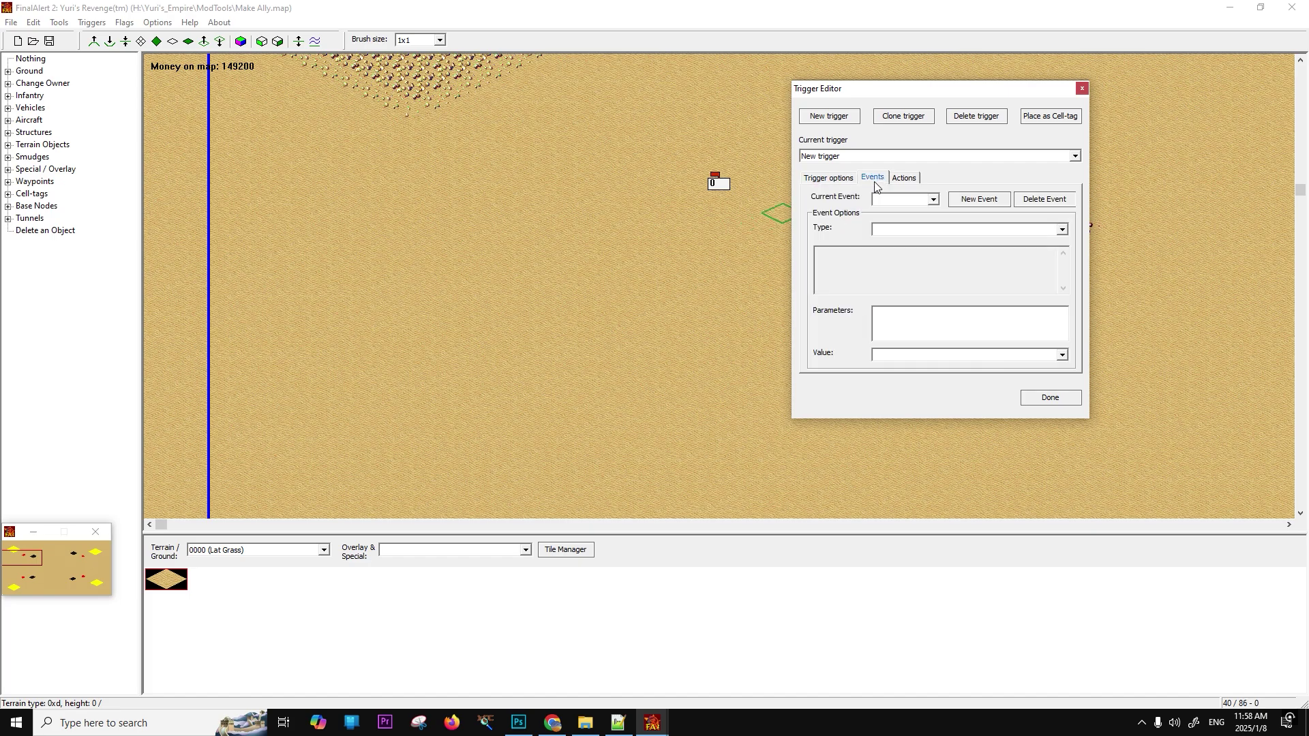
left_click(965, 203)
left_click(939, 228)
type("13 Elapsed Time...")
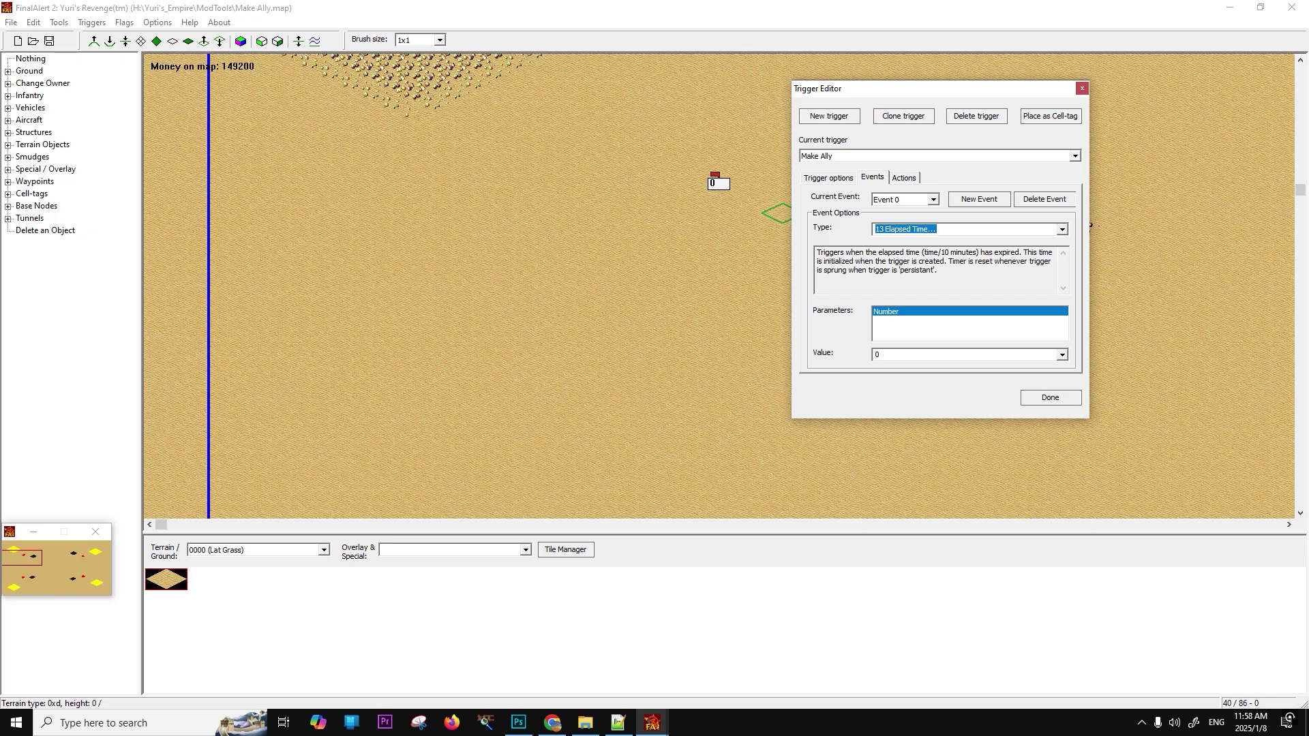
left_click(922, 356)
Add an action of type 37 Make ally... to the Make Ally trigger.
left_click(904, 177)
left_click(979, 199)
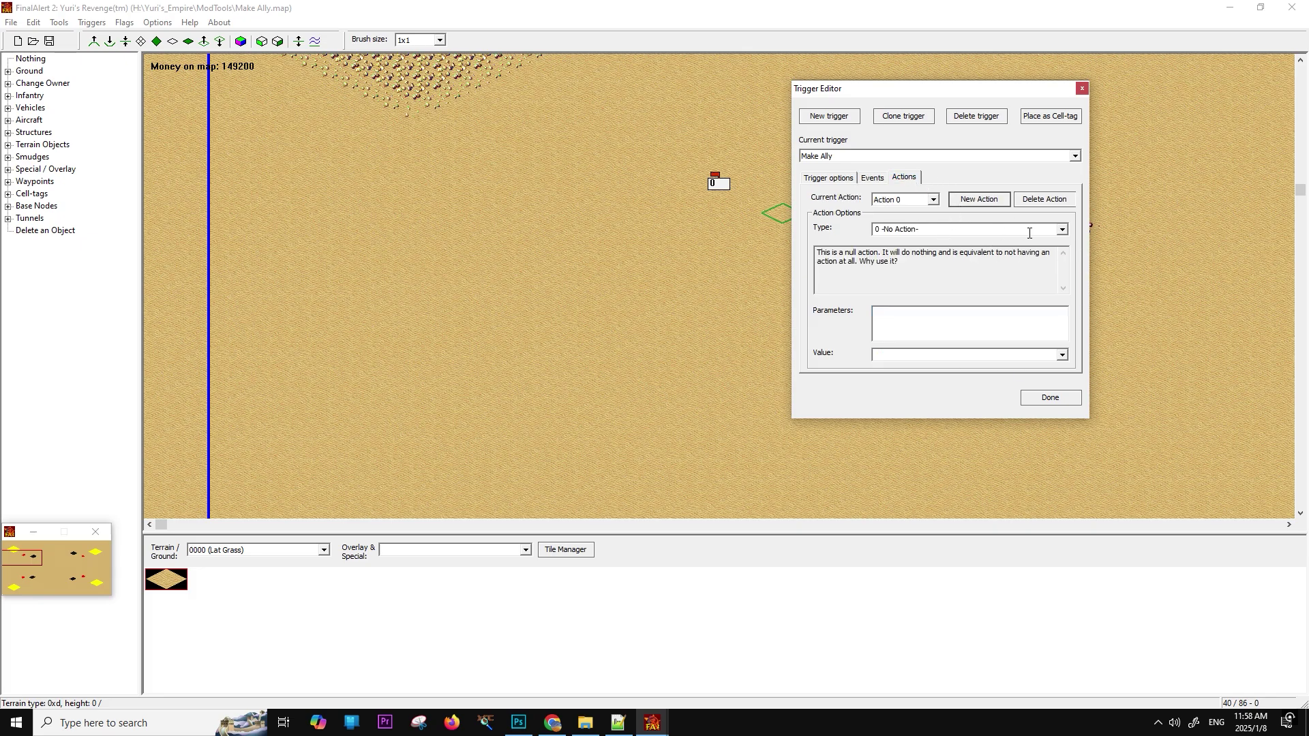
left_click(1064, 229)
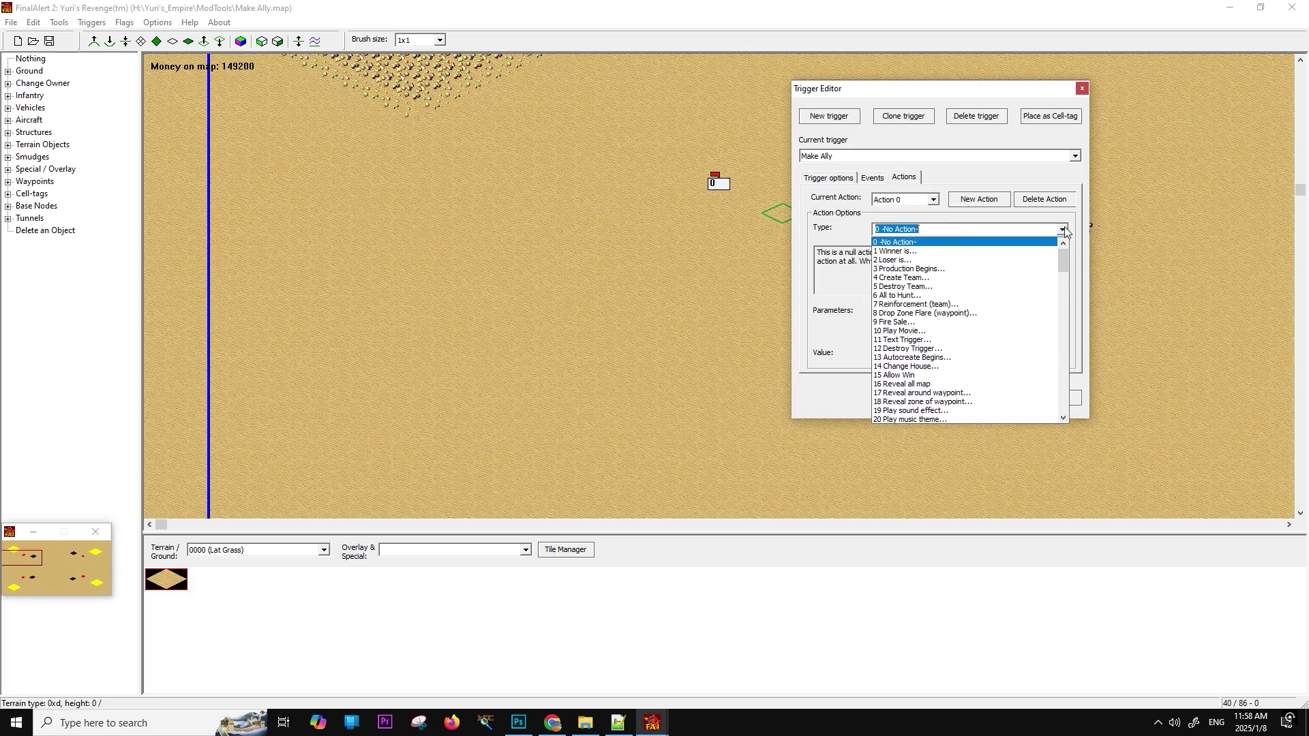
left_click(1066, 417)
left_click(1065, 417)
left_click(1066, 416)
left_click(1066, 417)
left_click(1065, 417)
left_click(1065, 416)
left_click(1066, 417)
left_click(1066, 417)
left_click(1065, 417)
left_click(1066, 417)
left_click(1066, 417)
left_click(1066, 417)
left_click(1065, 417)
left_click(1066, 417)
left_click(1065, 418)
left_click(1066, 419)
left_click(1066, 418)
left_click(1066, 419)
left_click(1066, 419)
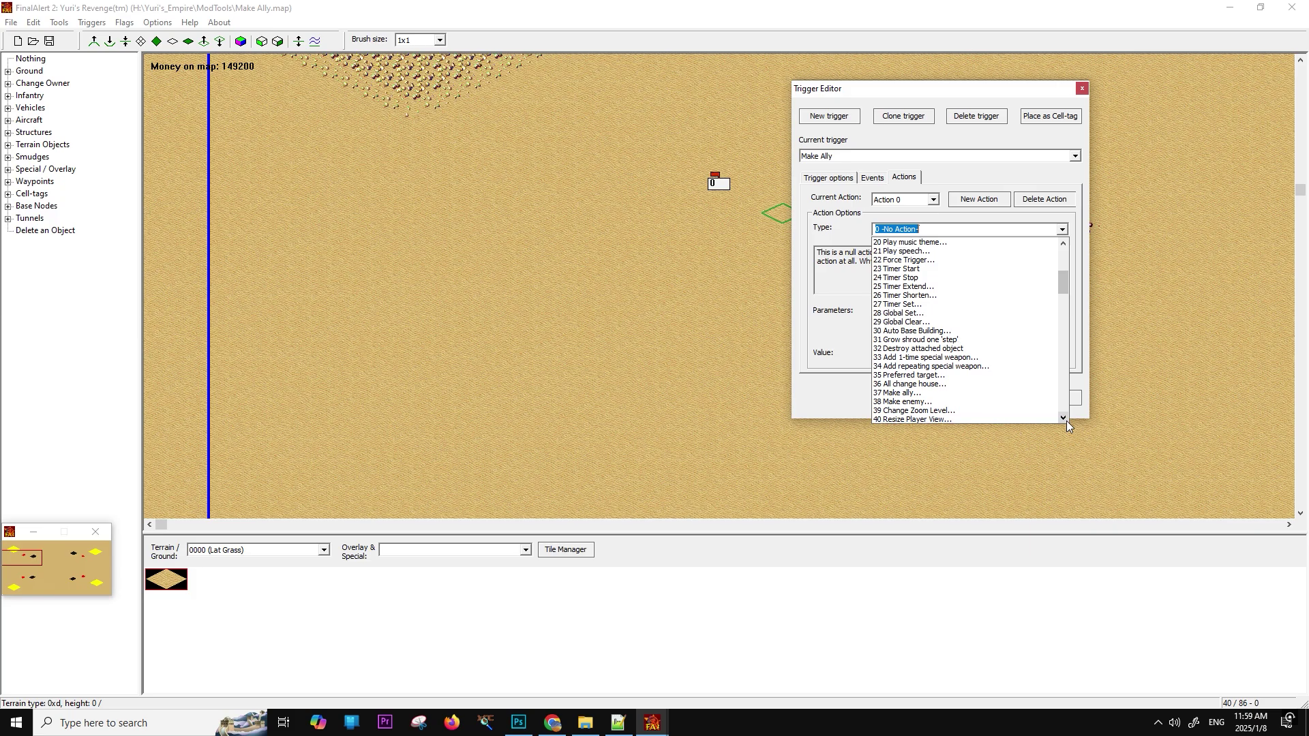
left_click(955, 394)
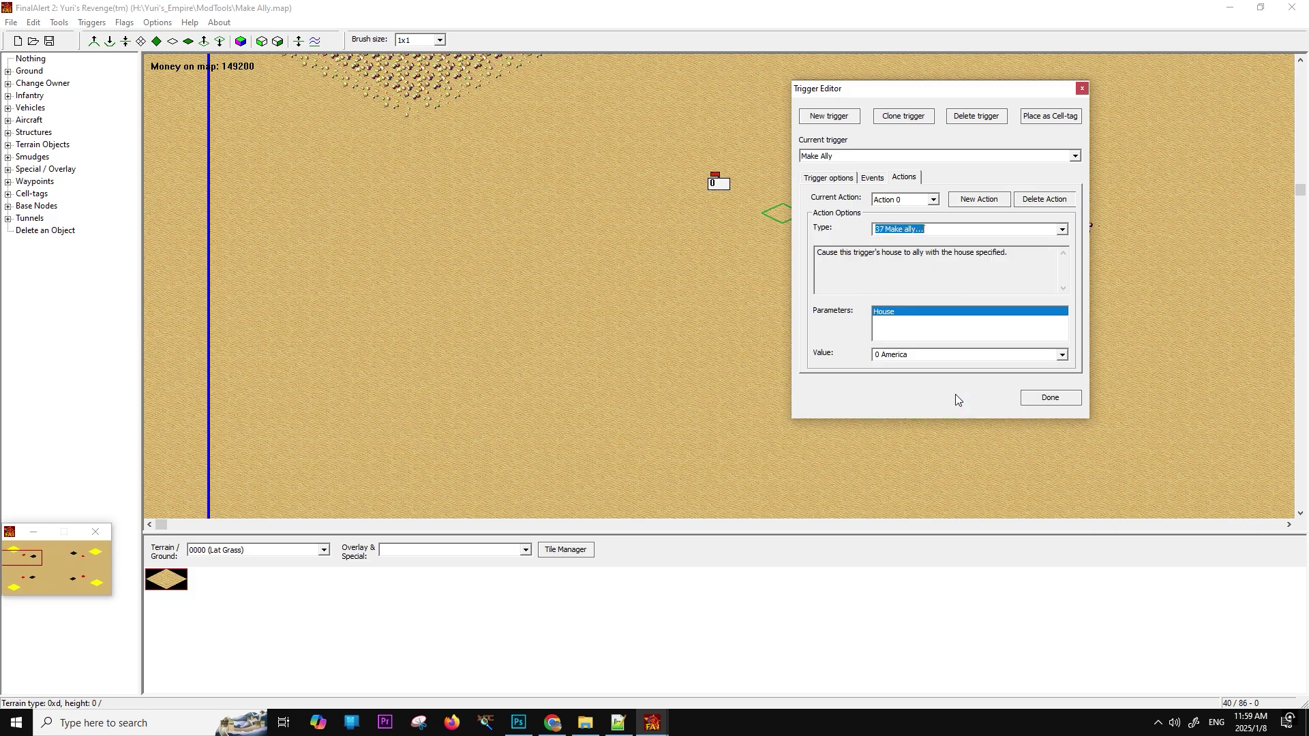
Set the Make ally action's house to 4476 <Player @ B> and check the trigger's own house.
left_click(1063, 355)
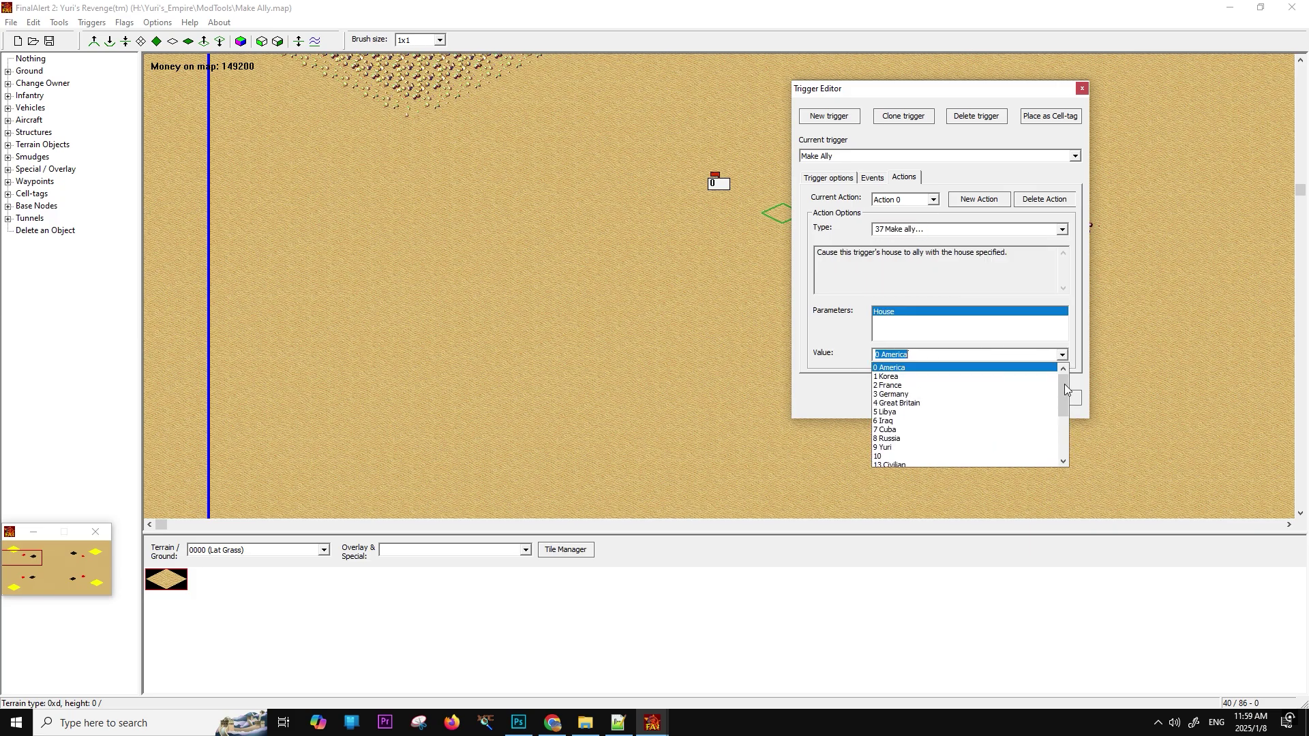
left_click_drag(1065, 386, 1066, 448)
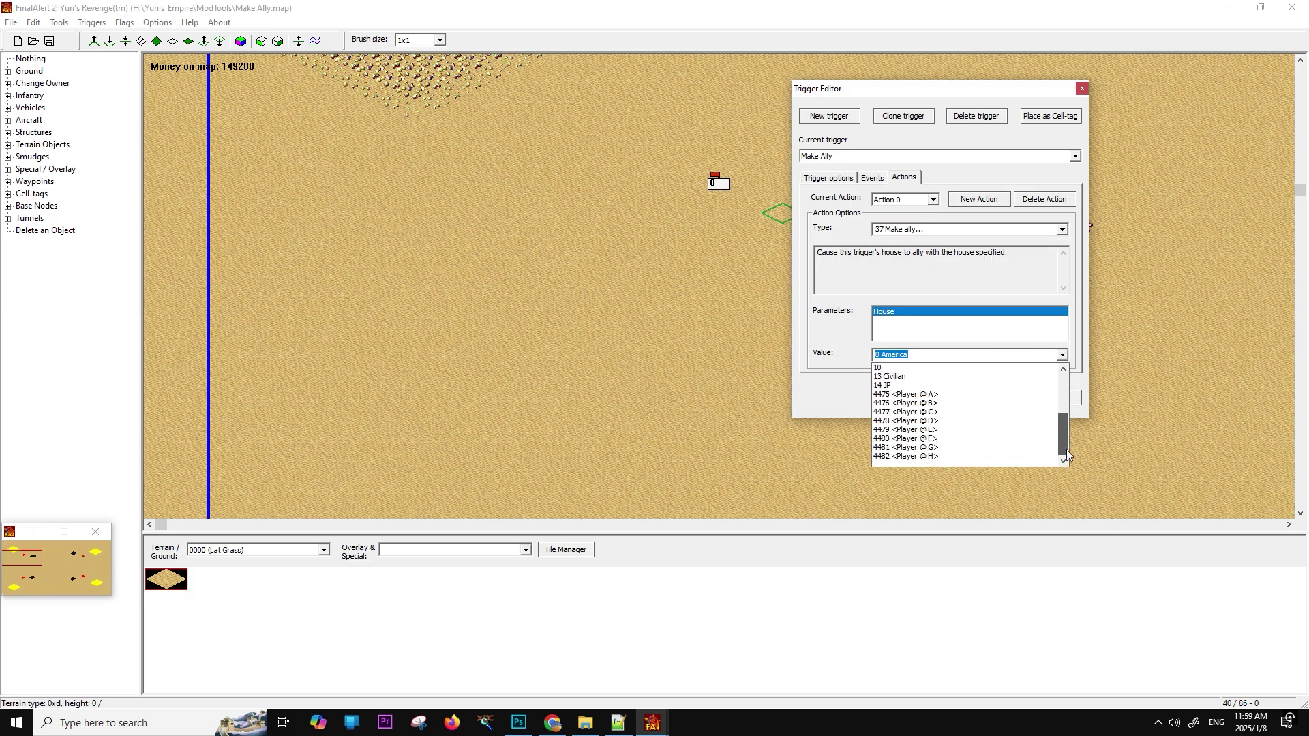
left_click(1013, 403)
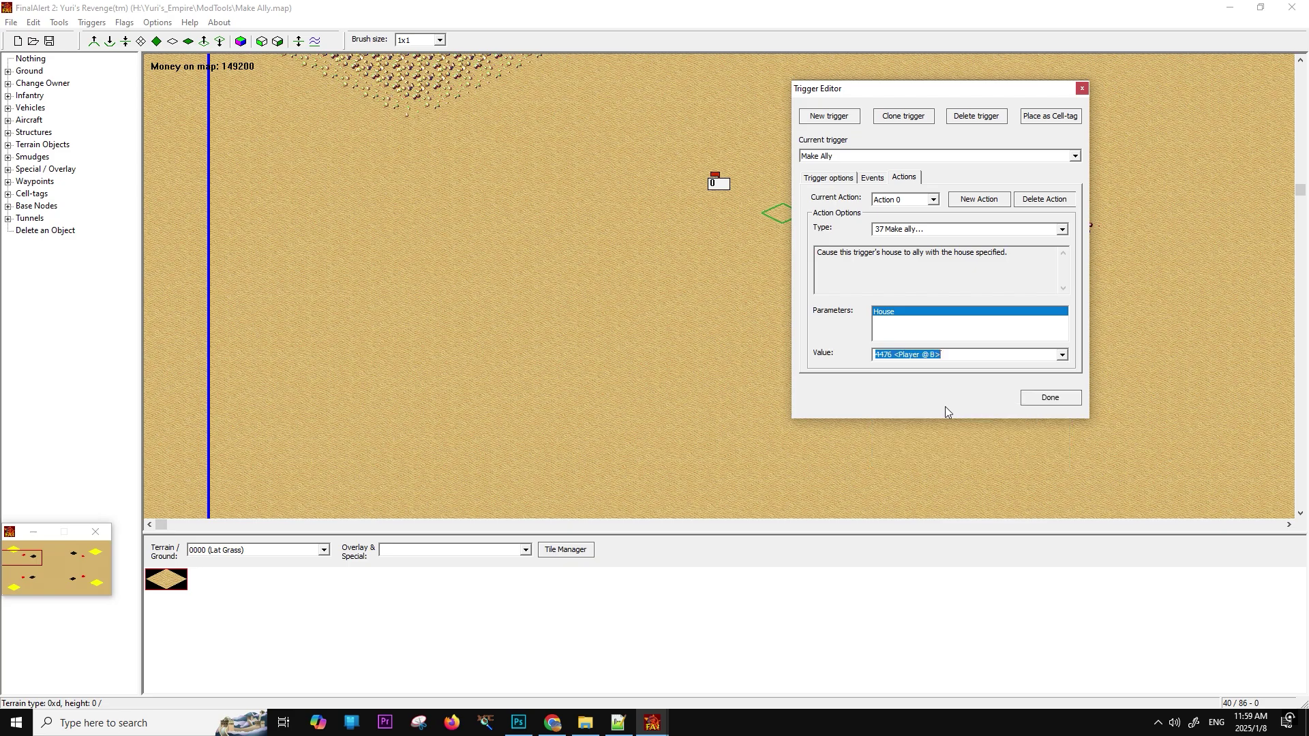
left_click(846, 177)
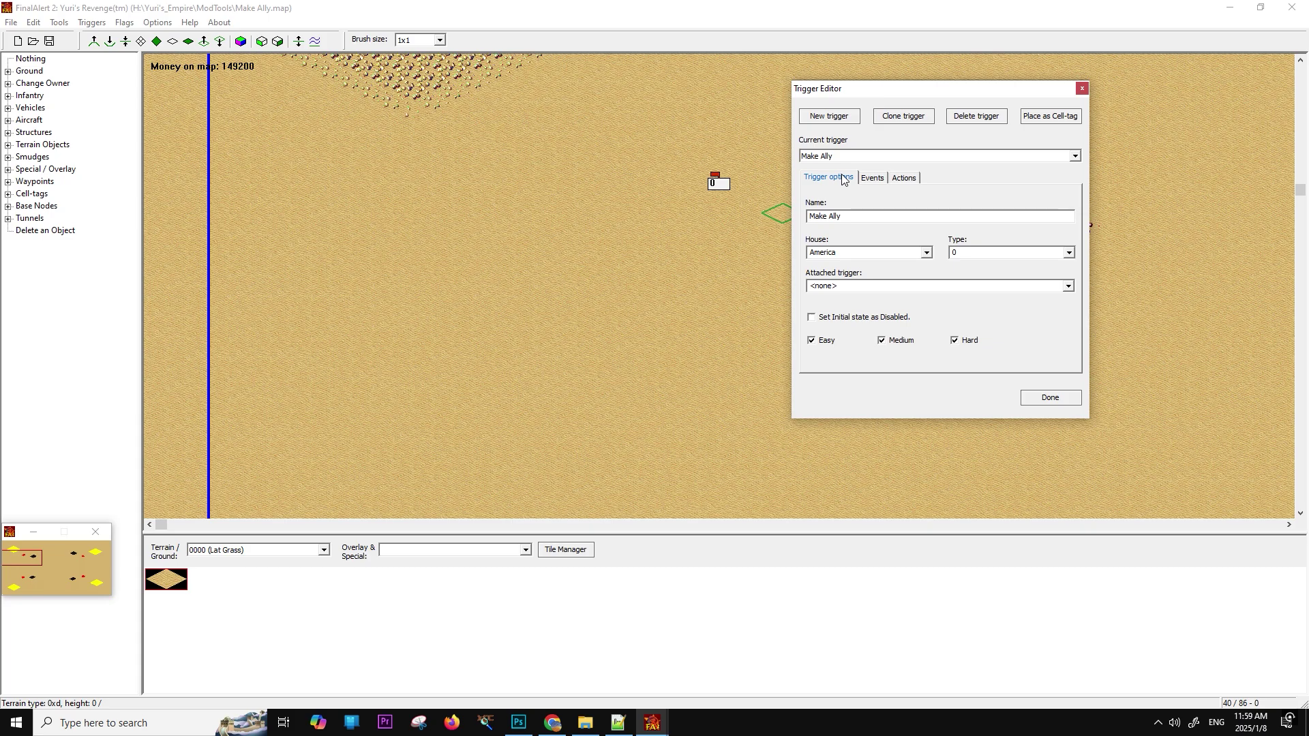
left_click(904, 178)
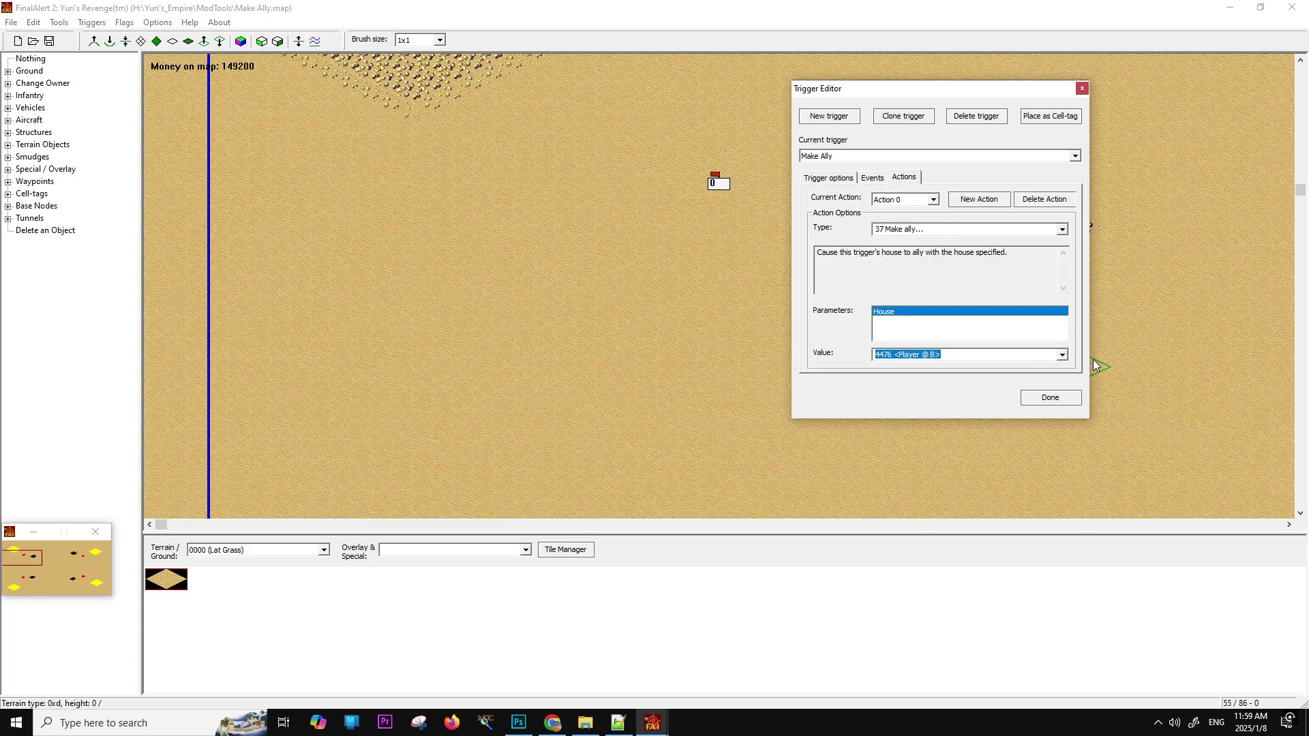
Set the Make ally action's house to 2 France and check it against the trigger's own house.
left_click(1064, 356)
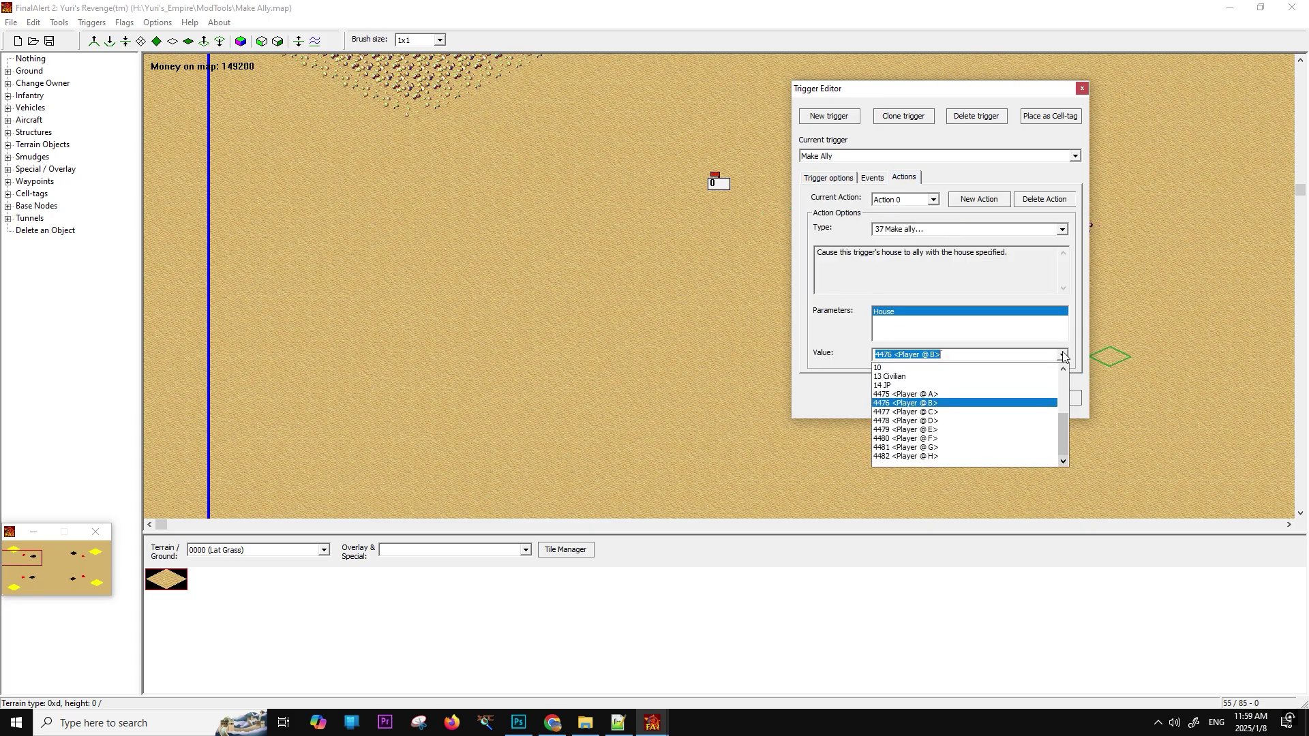
left_click(1061, 377)
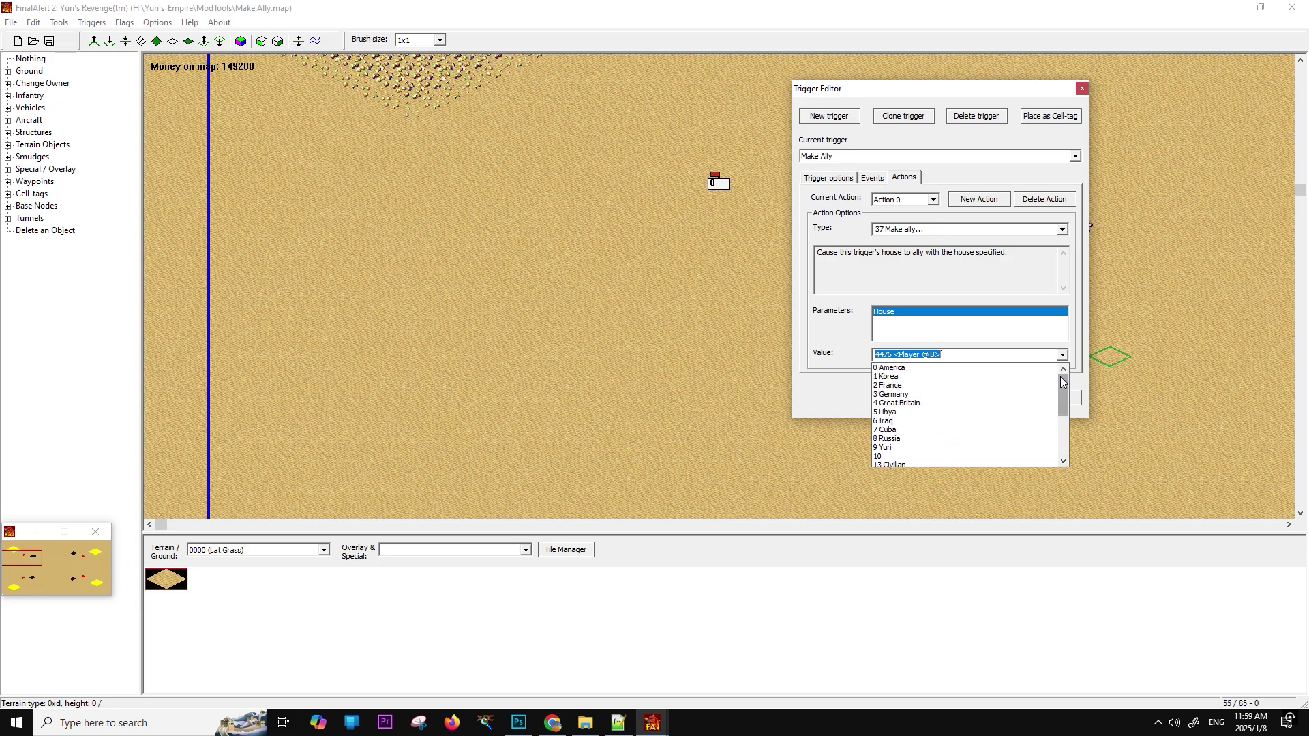
left_click(1002, 386)
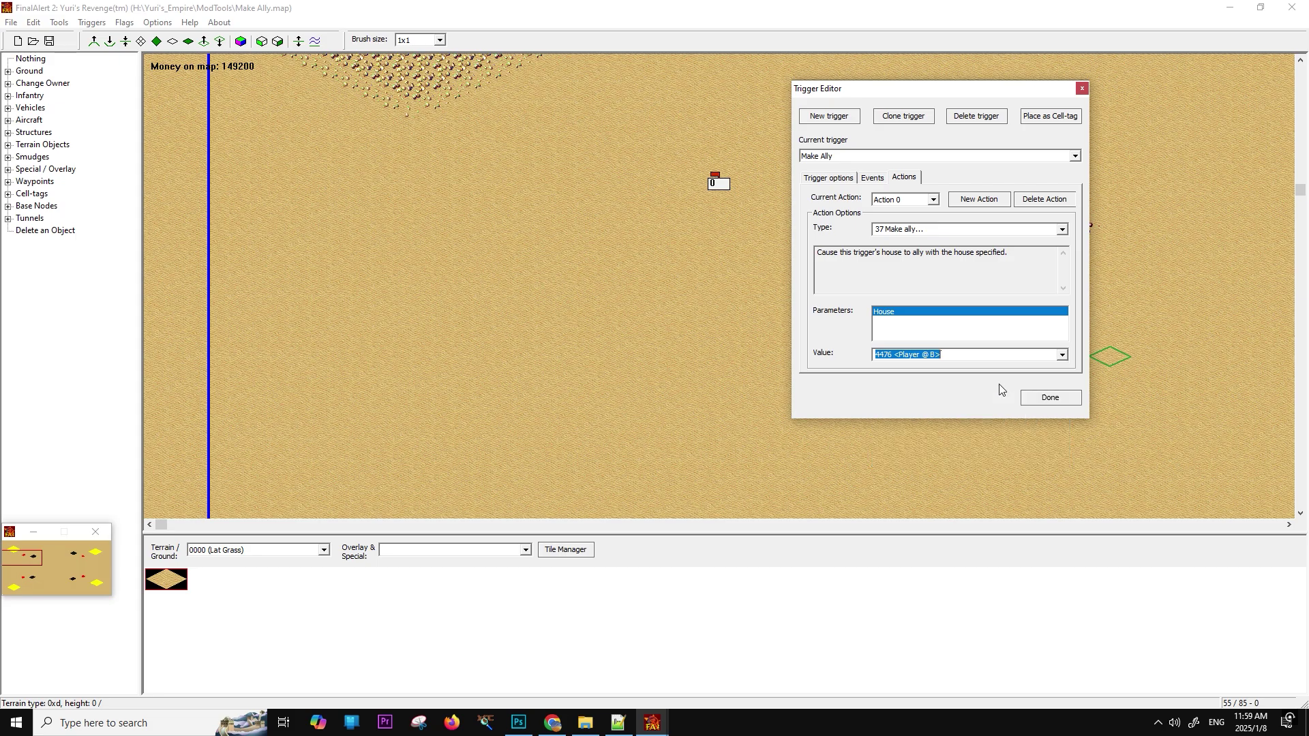
left_click(828, 177)
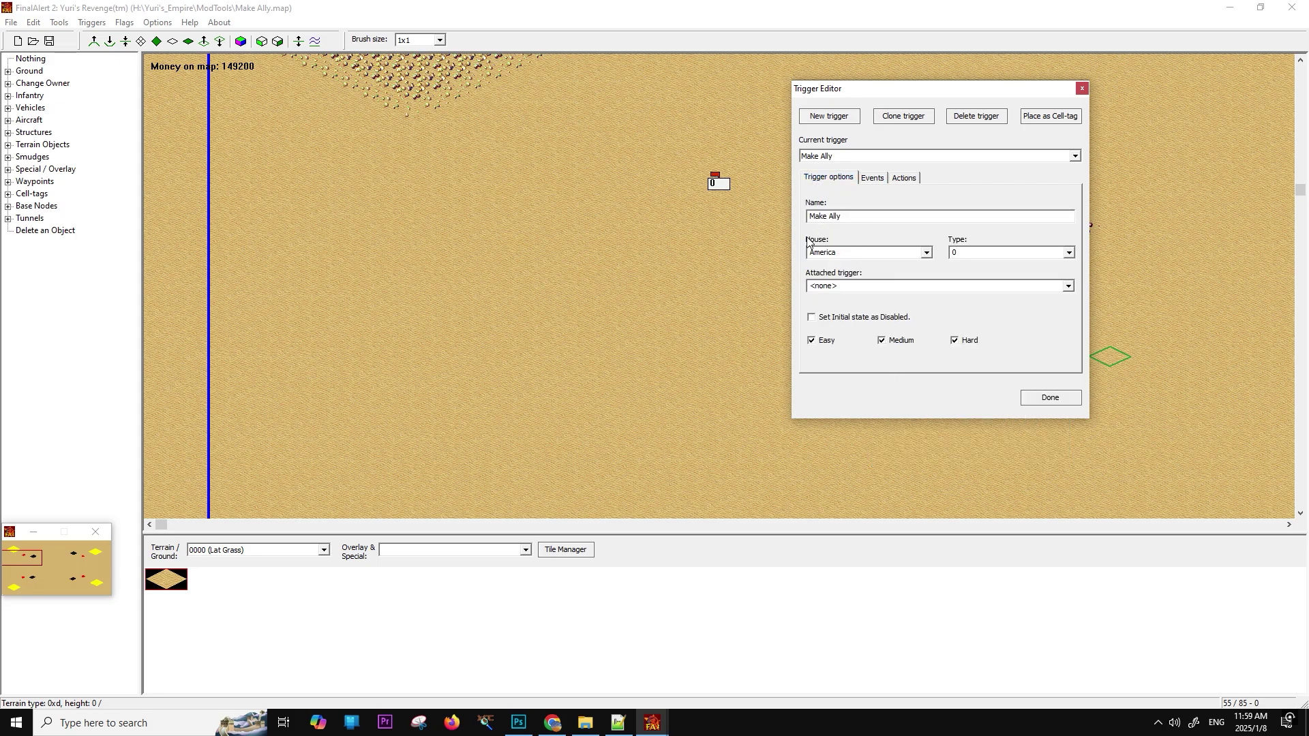
left_click(866, 251)
left_click(904, 178)
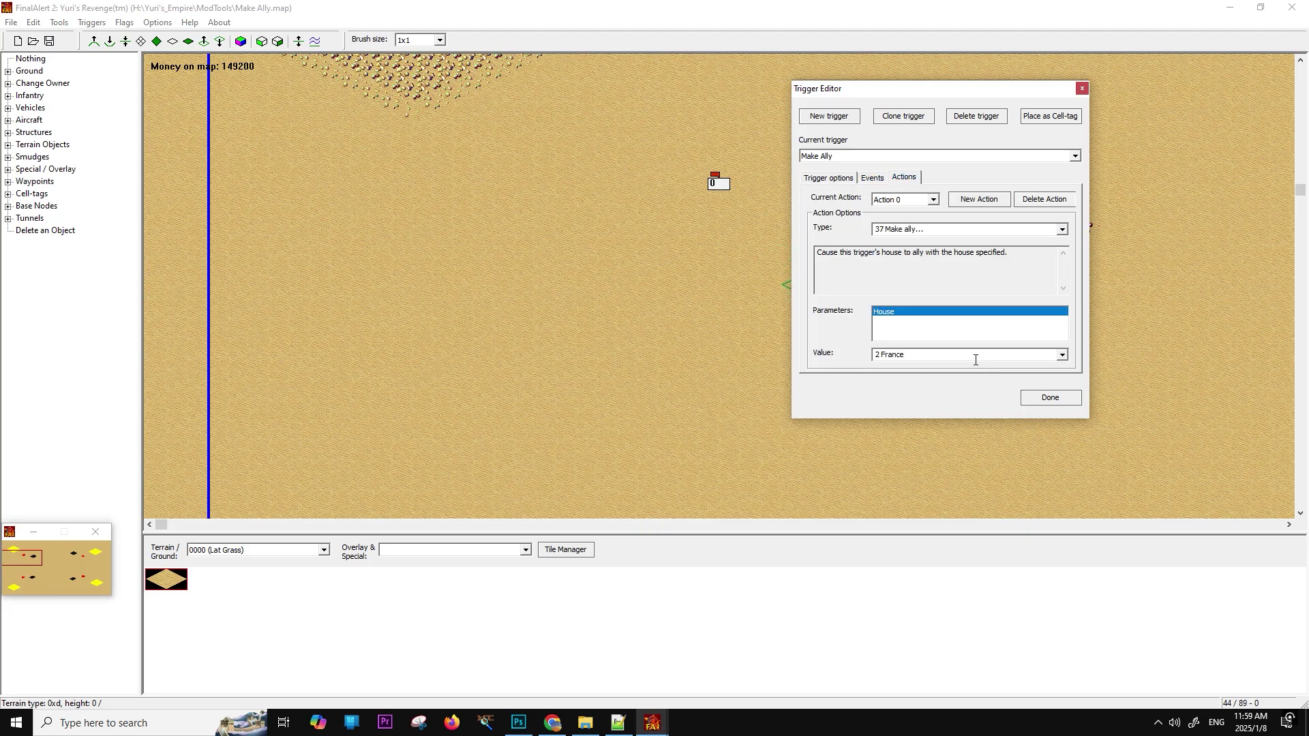
Look over the player start waypoints on the map and close the Trigger Editor.
left_click(661, 296)
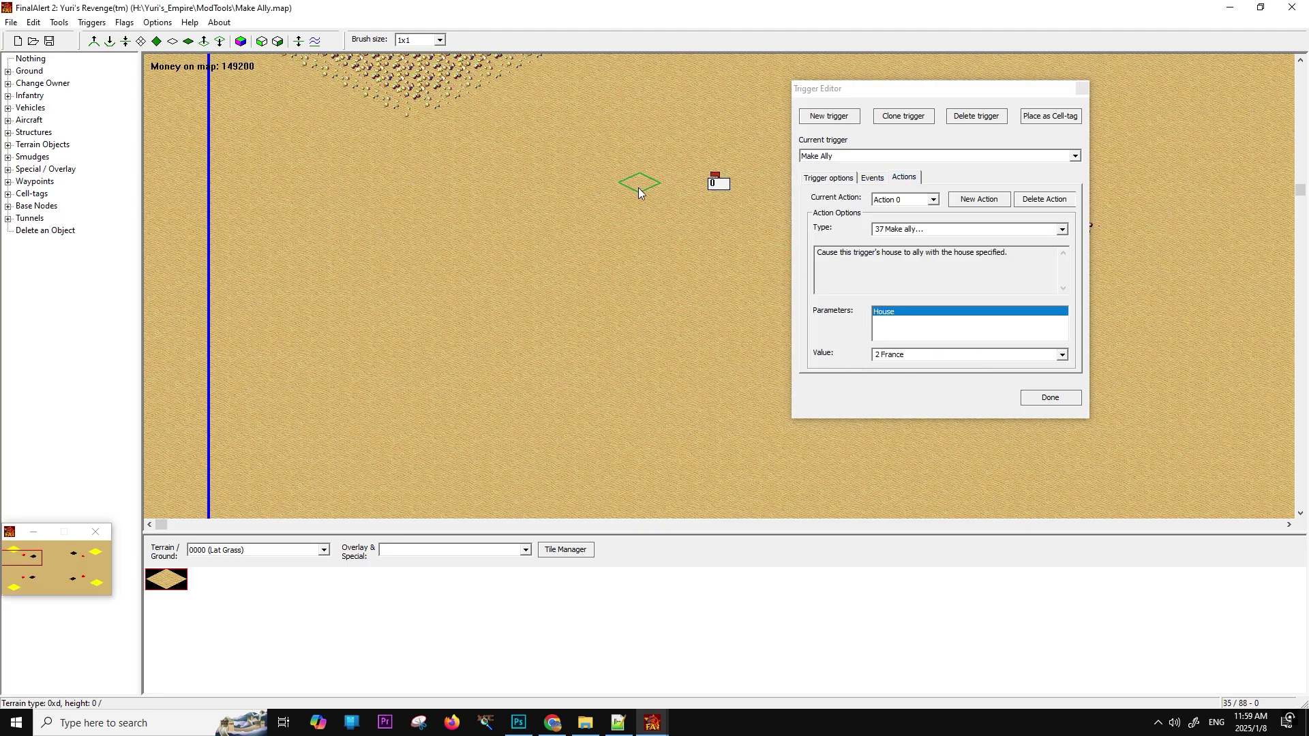
right_click_drag(638, 187, 581, 379)
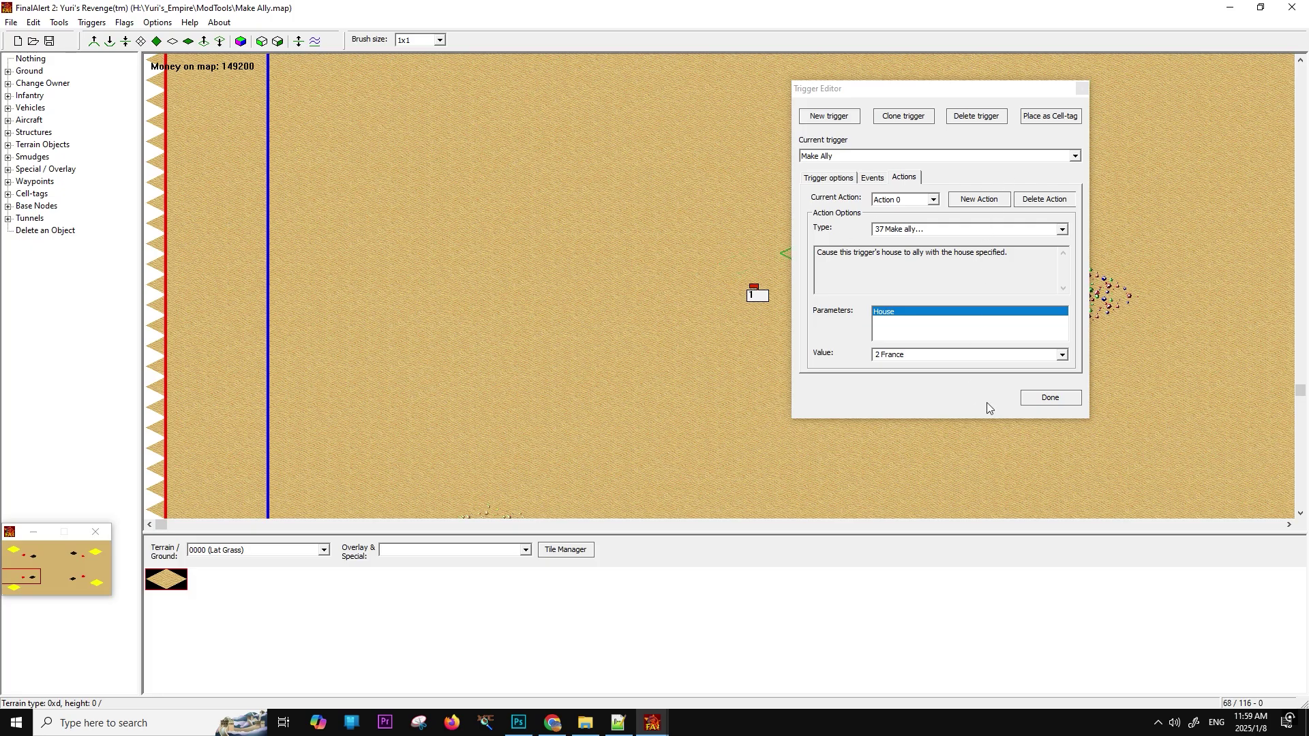
left_click(1076, 396)
right_click_drag(848, 412, 812, 273)
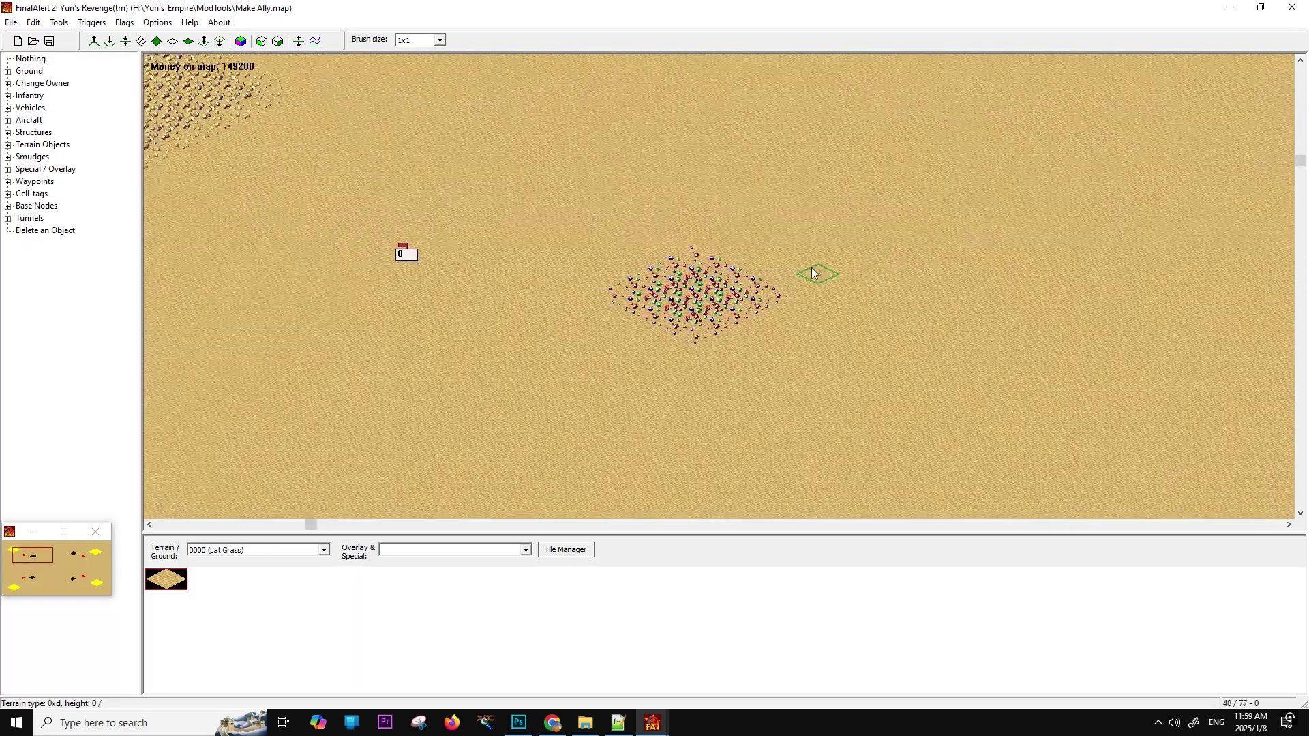
Save the map as Make Ally with a new minimap preview and the Standard game mode.
left_click(51, 45)
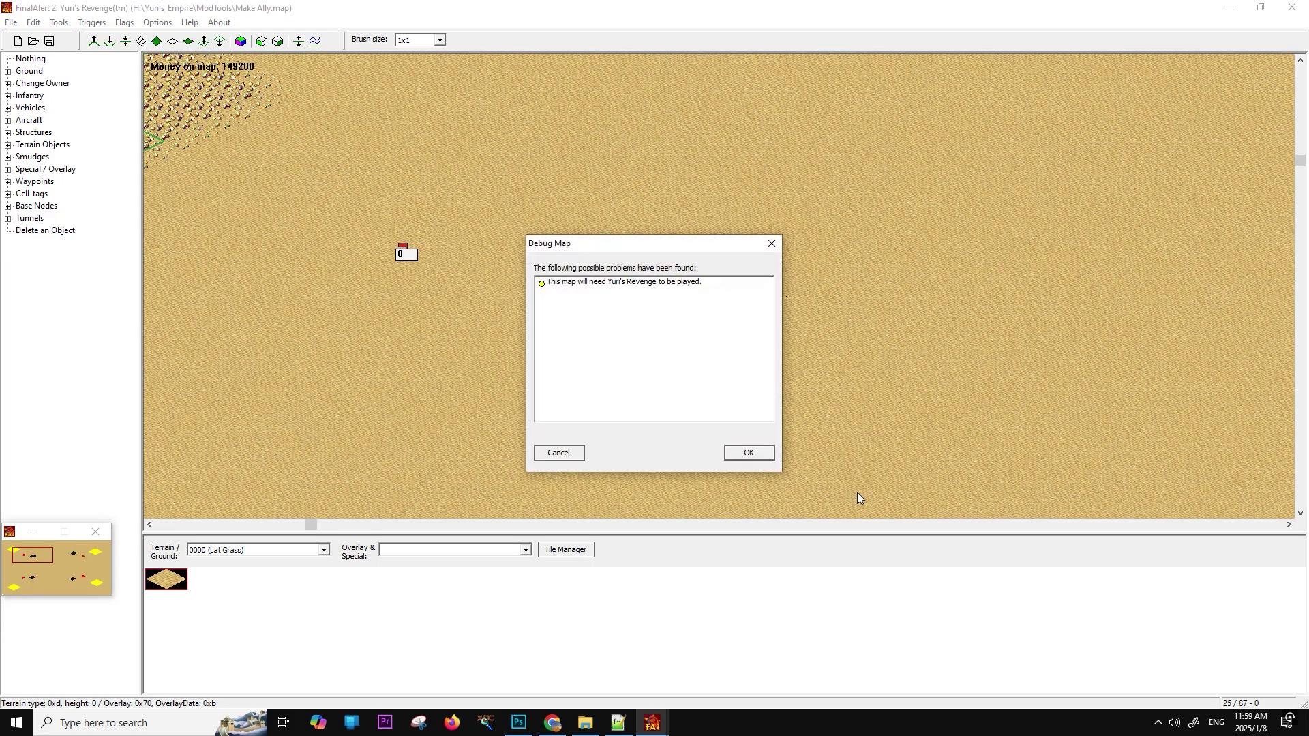
left_click(762, 454)
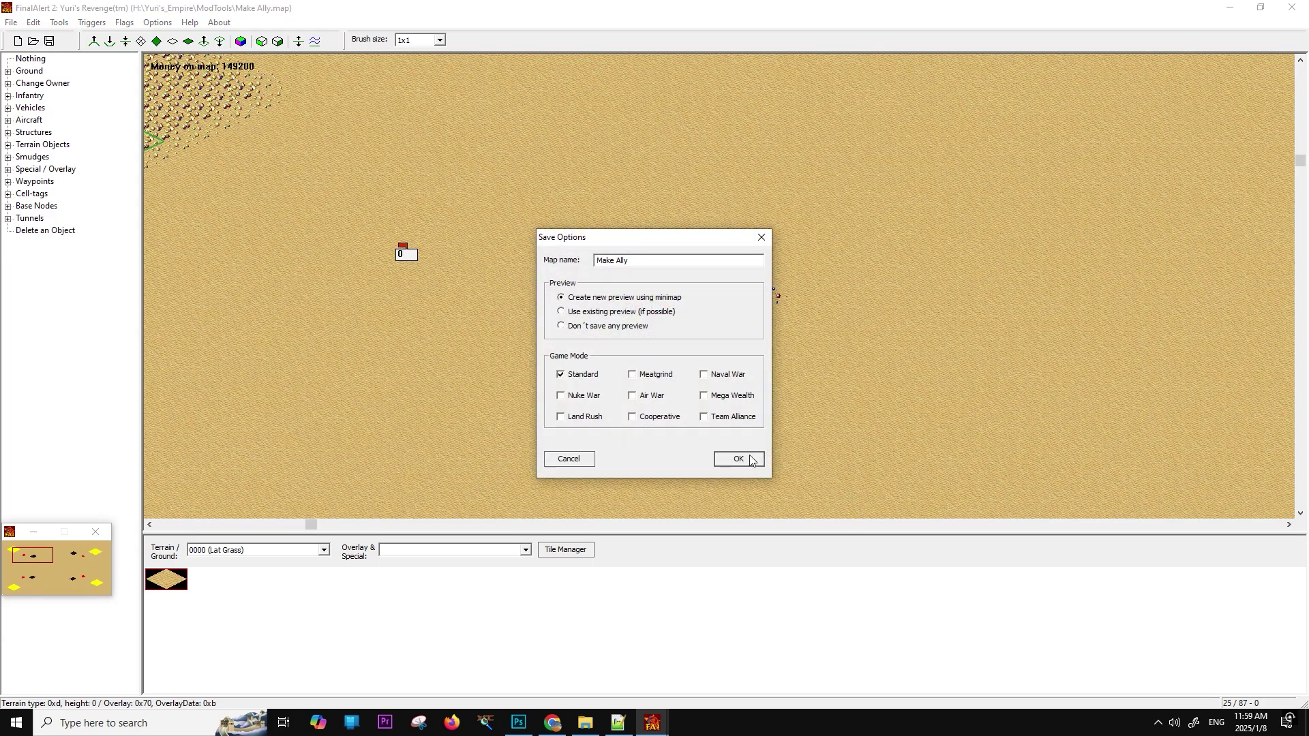
left_click_drag(659, 262, 387, 261)
left_click(754, 466)
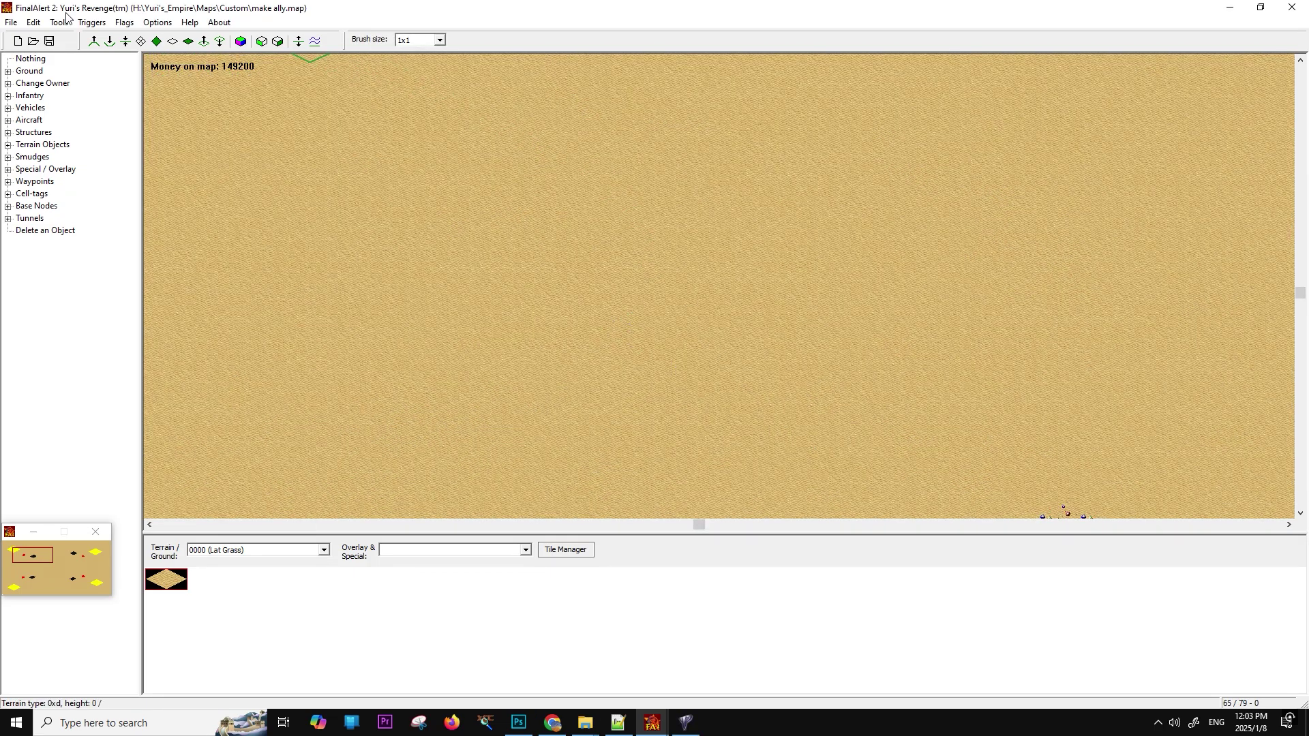
Set the Make Ally trigger's Elapsed Time event value to 150 and close the Trigger Editor.
left_click(92, 22)
left_click(113, 37)
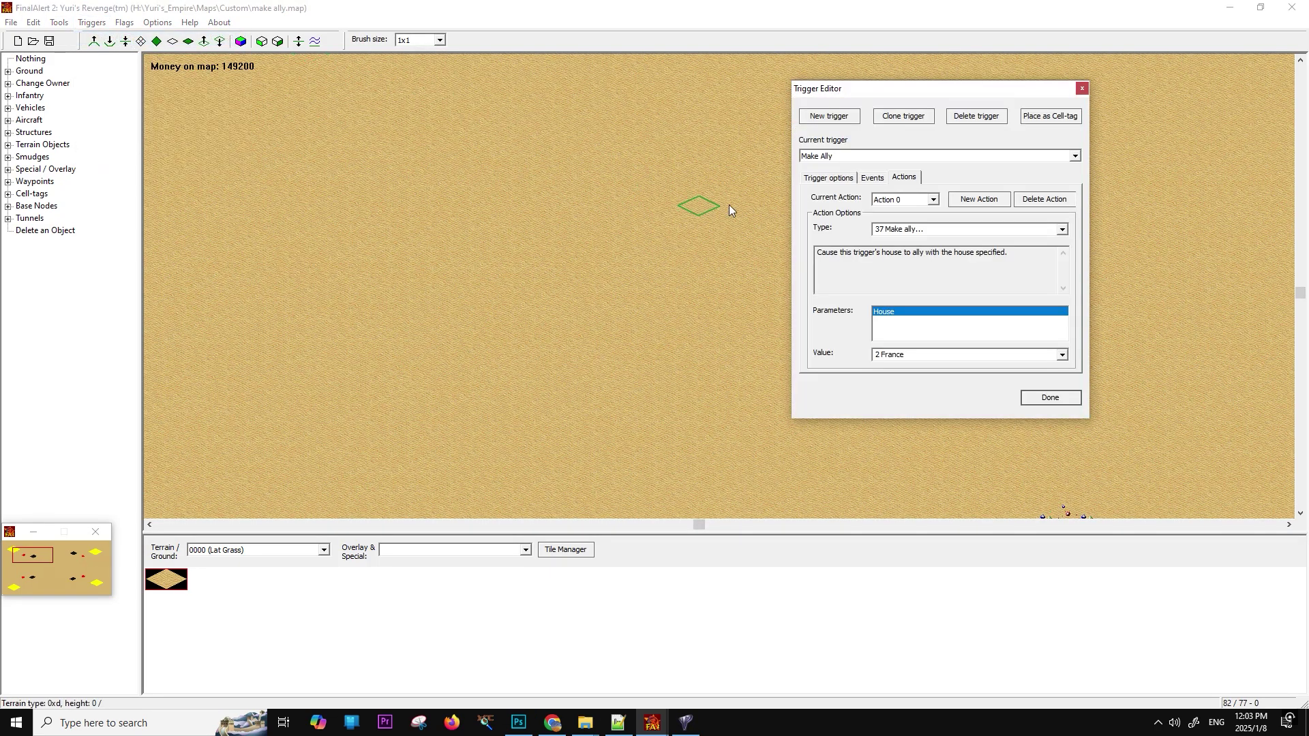
left_click(871, 178)
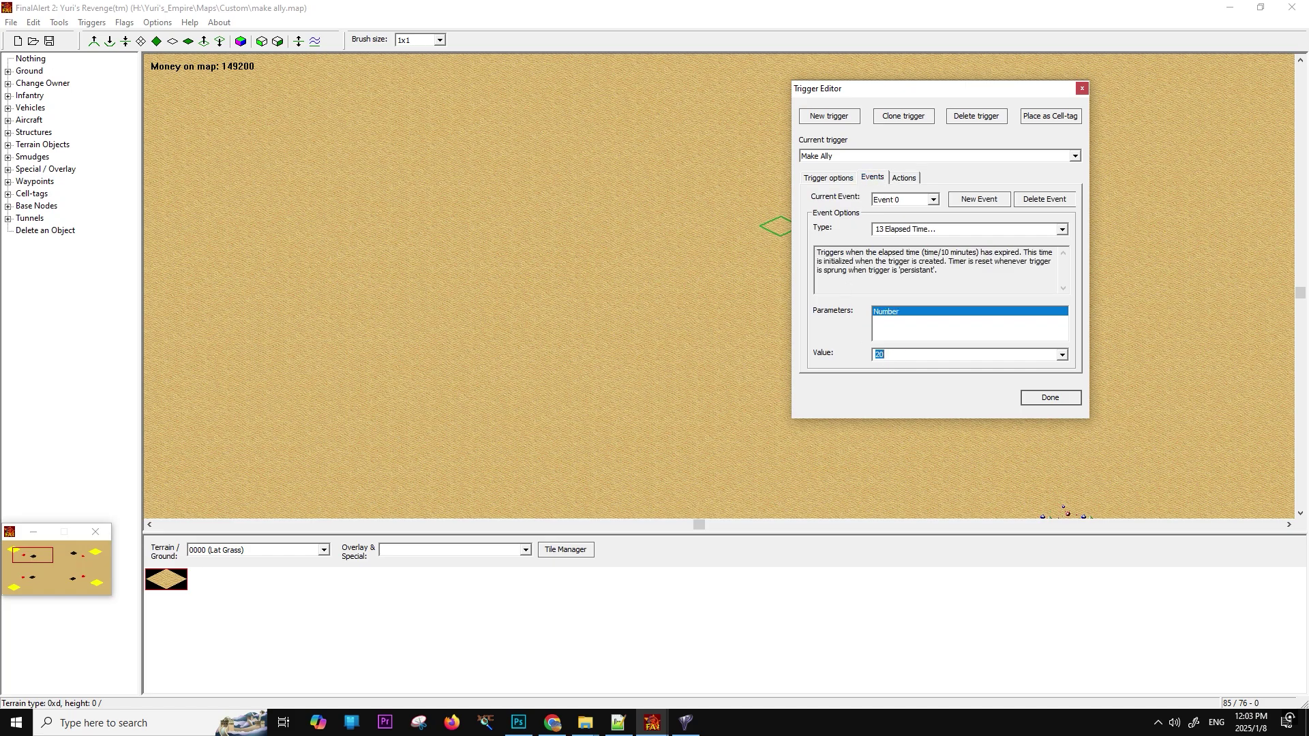
type("150")
left_click(1067, 398)
Save the map again, accepting the map check and the existing save options.
left_click(50, 42)
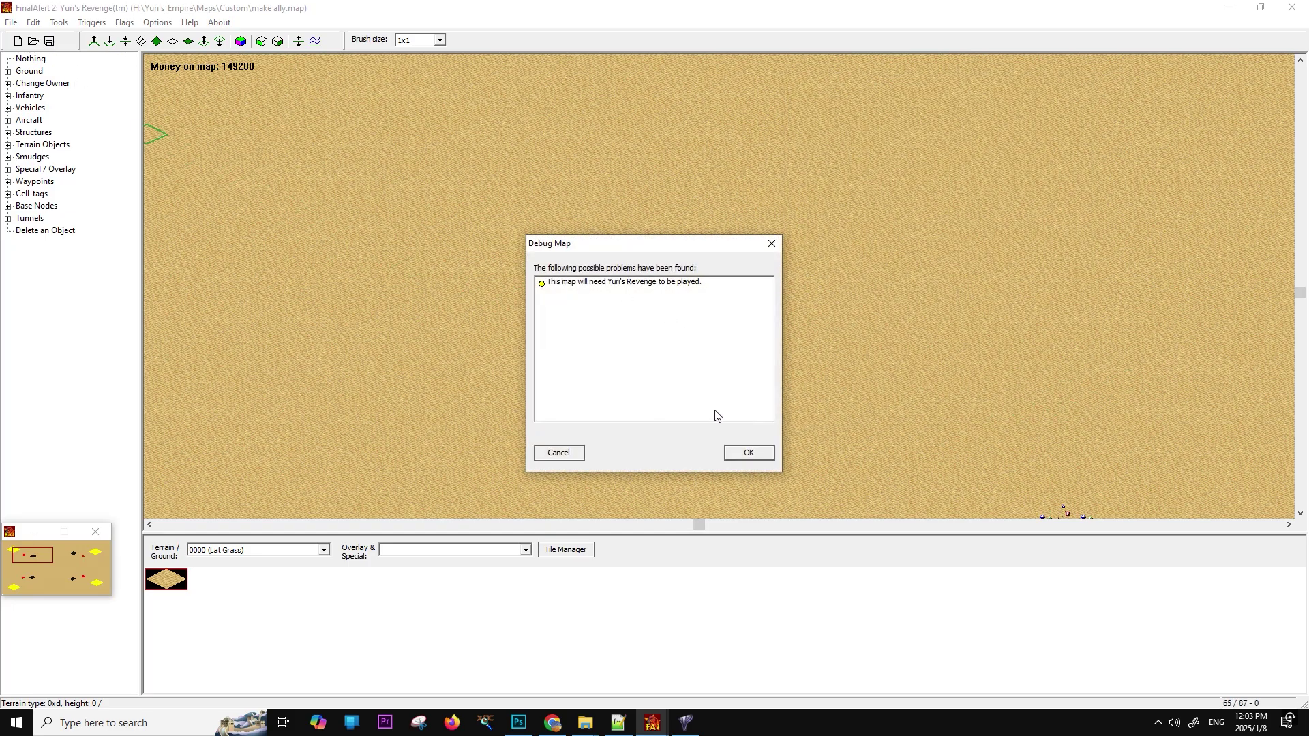
left_click(749, 452)
left_click(739, 458)
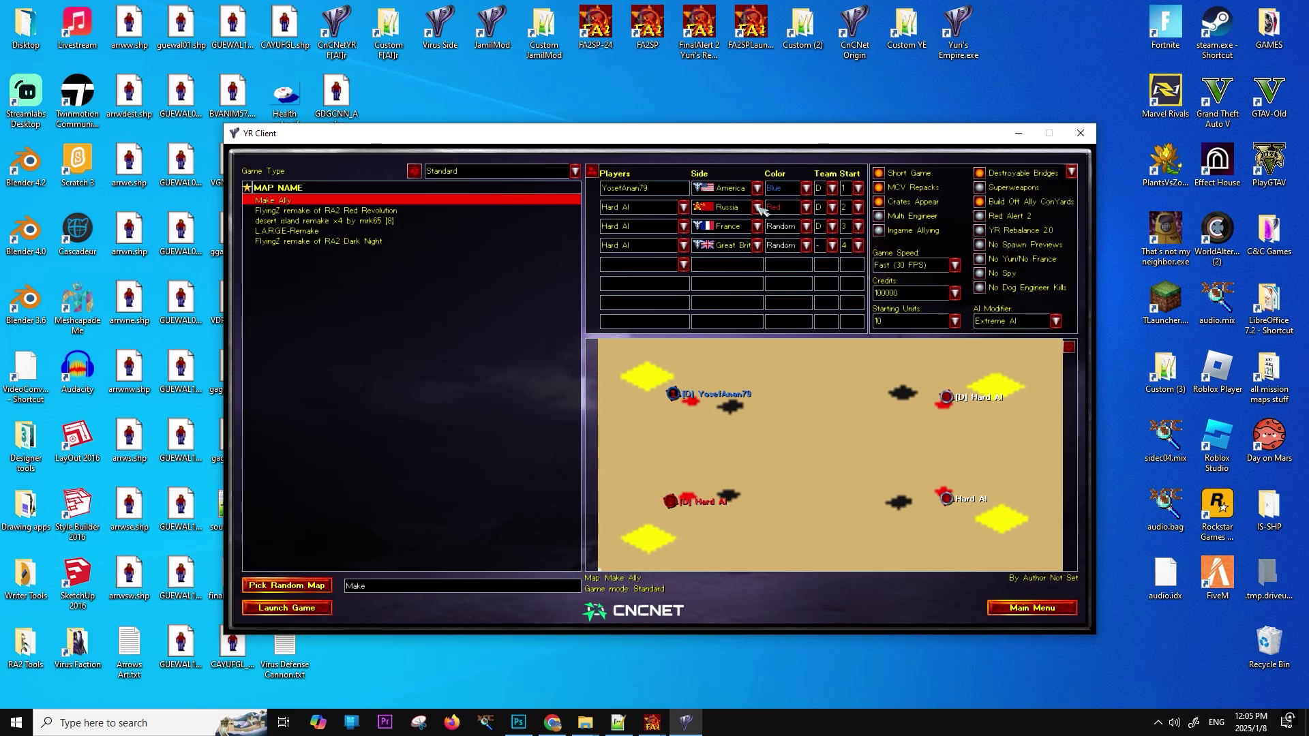
In the YR Client skirmish setup, set the third player's side to Random and the second player's to France.
left_click(757, 226)
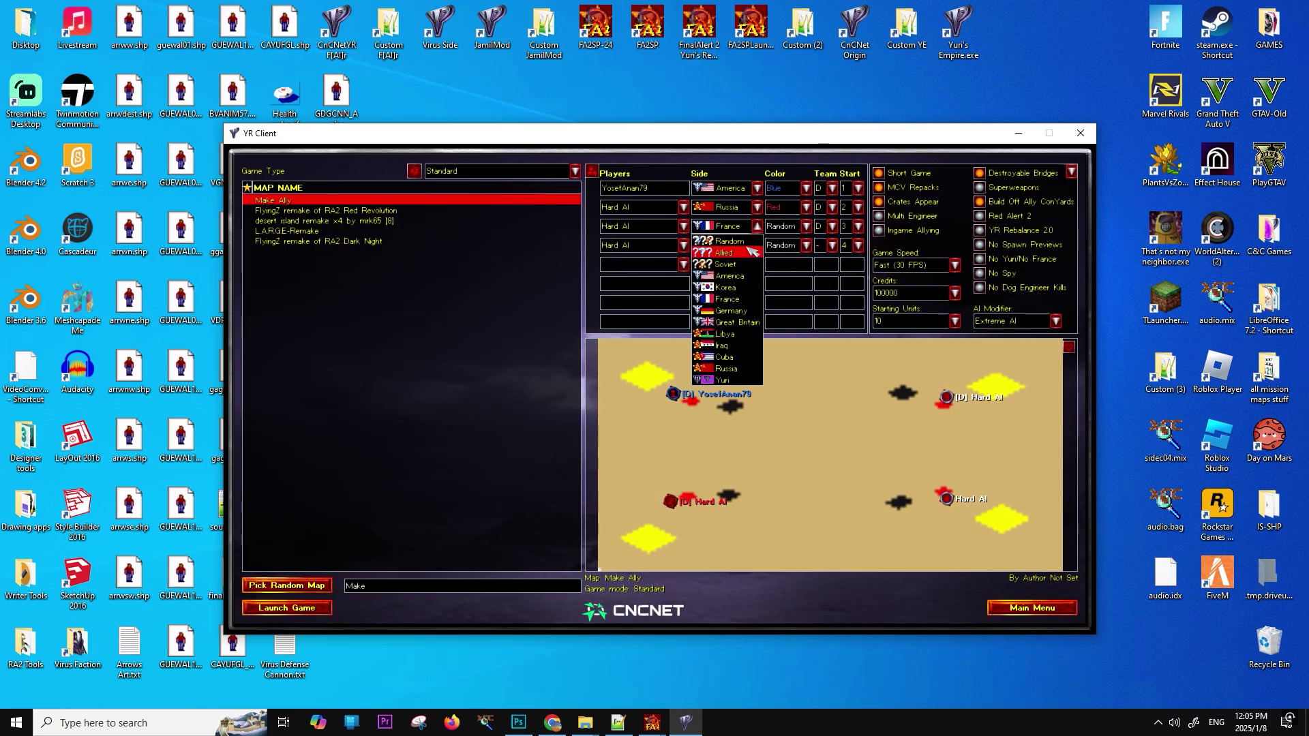
left_click(752, 243)
left_click(757, 206)
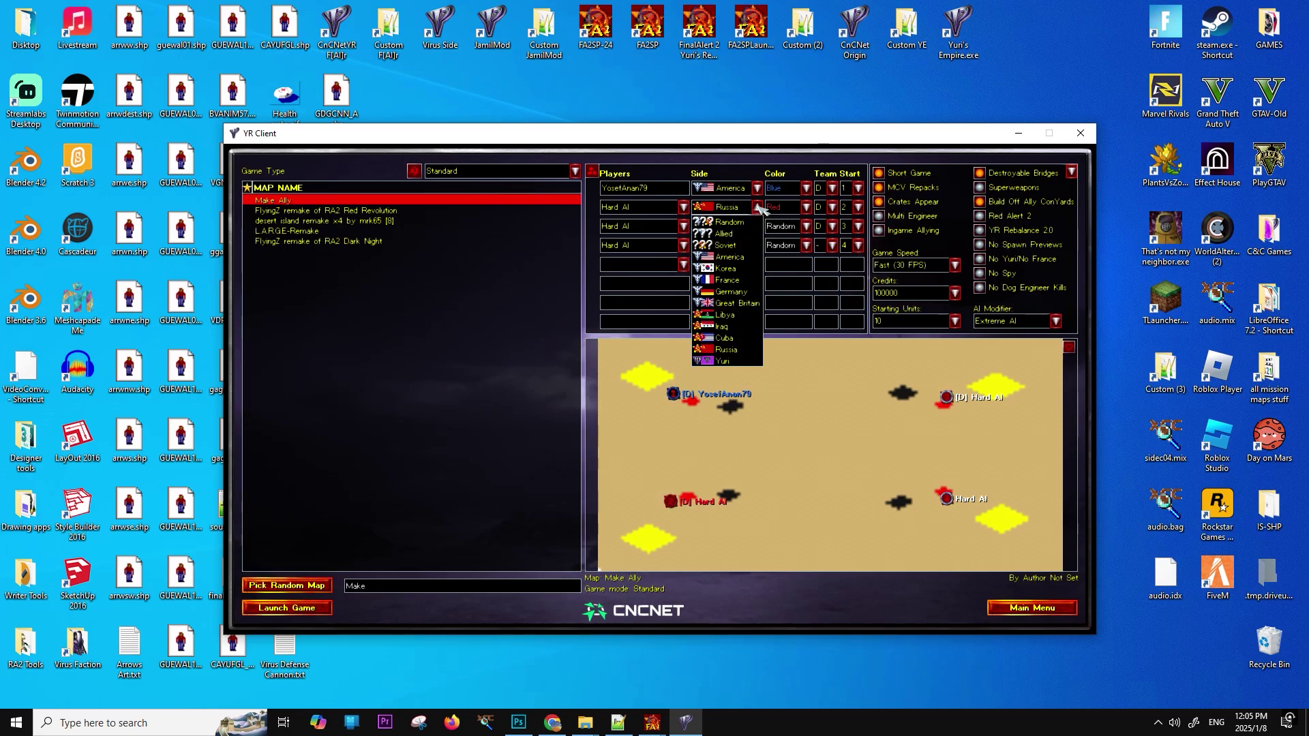
left_click(748, 287)
Remove the first and second players from their team and assign the fourth player to team D.
left_click(832, 190)
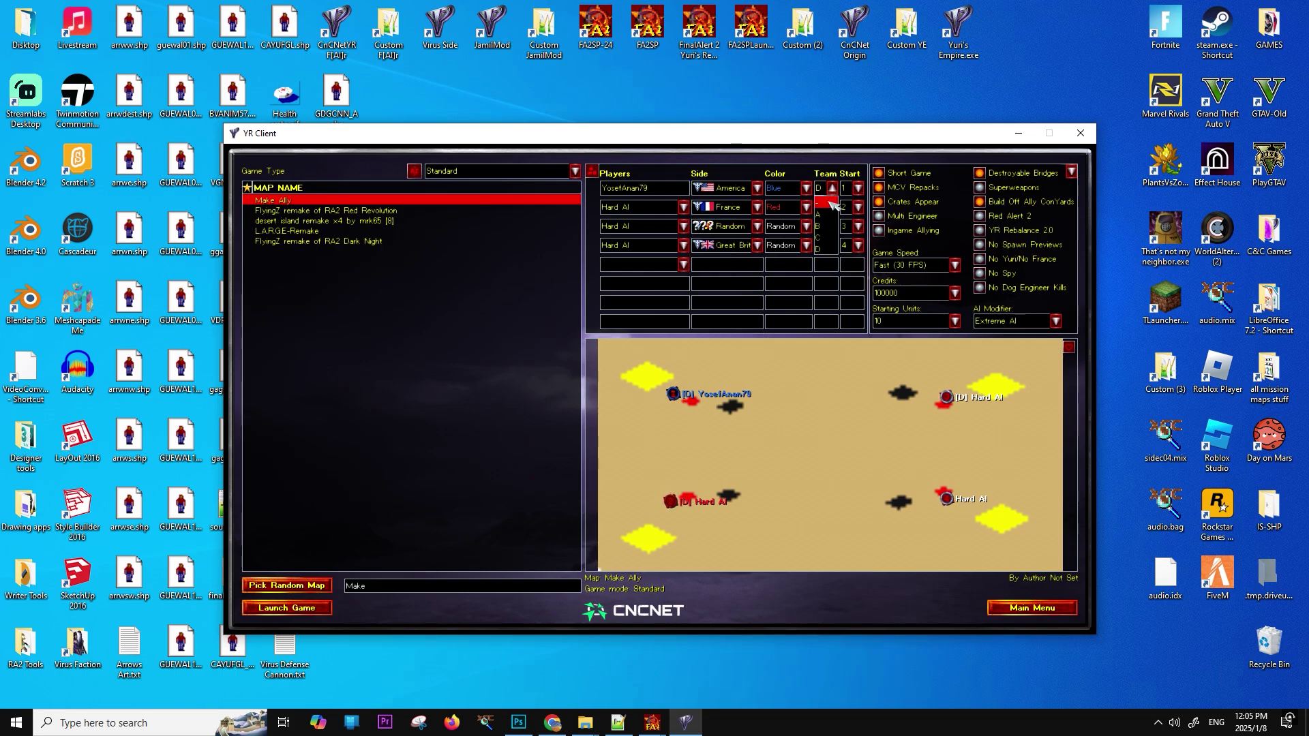
left_click(822, 198)
left_click(842, 207)
left_click(843, 208)
left_click(833, 207)
left_click(822, 217)
left_click(831, 246)
left_click(825, 309)
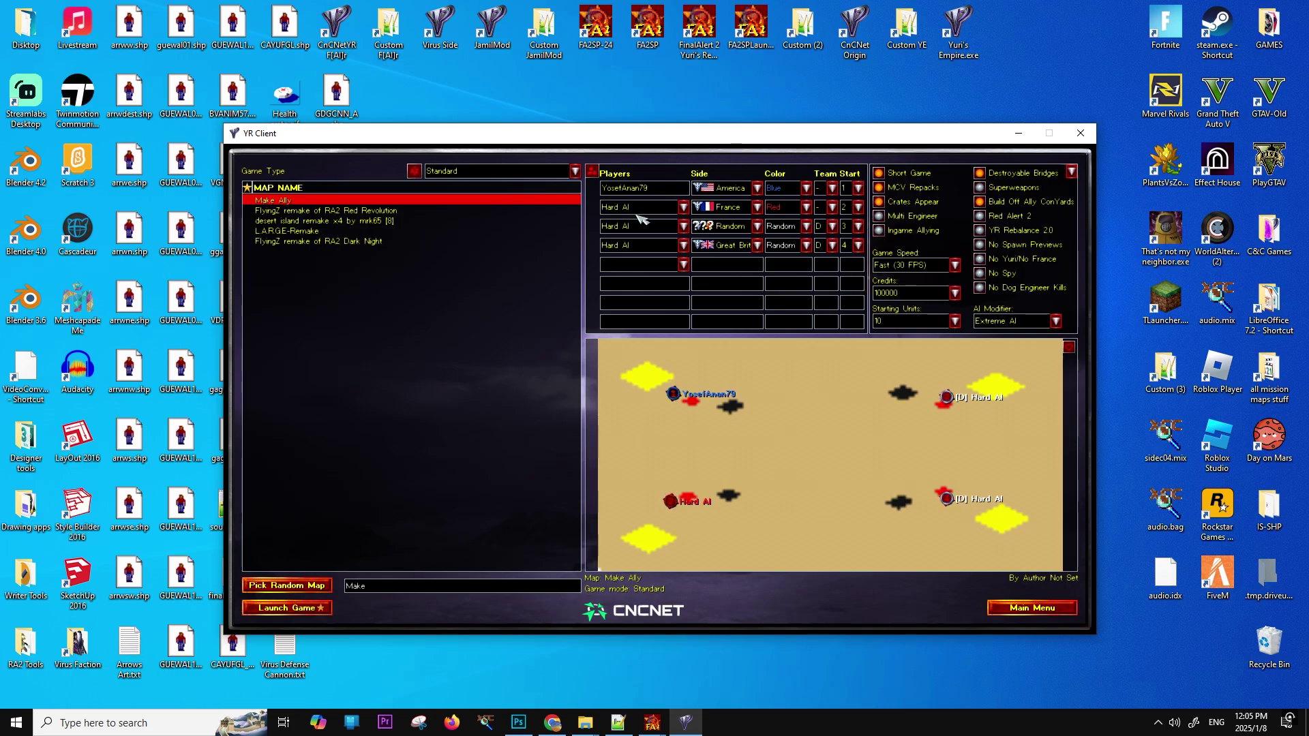
Choose another color for the France AI player and pick a game speed for the match.
left_click(807, 207)
left_click(795, 294)
left_click(920, 266)
left_click(921, 289)
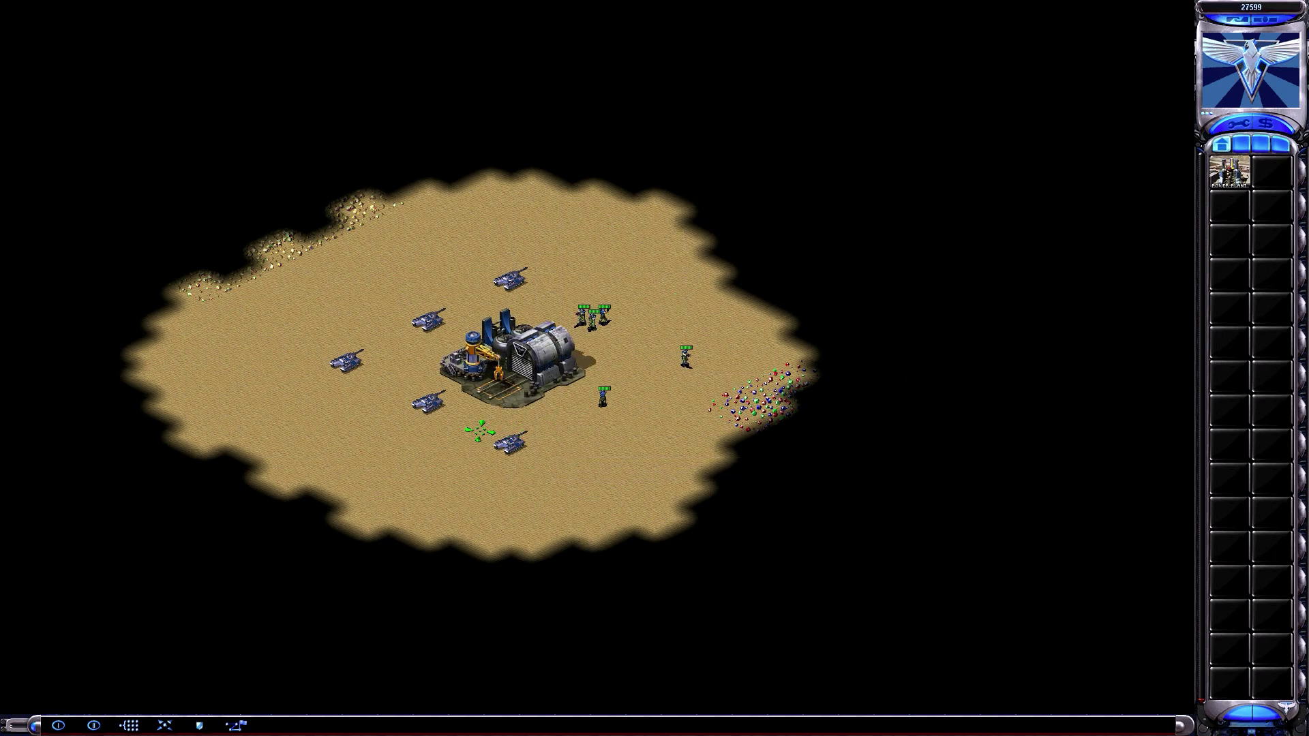
Start building a power plant and move the starting units south of the Construction Yard.
left_click(471, 431)
left_click(1226, 170)
left_click_drag(605, 228, 338, 375)
key("t")
key("t")
left_click(554, 515)
Deploy the infantry south of the Construction Yard.
right_click(603, 386)
left_click_drag(605, 384, 392, 511)
key("d")
right_click(617, 452)
Select all tanks across the map and send them southwest into the unexplored terrain.
left_click_drag(630, 394, 553, 541)
key("t")
key("t")
left_click(572, 477)
left_click(473, 539)
left_click(357, 598)
left_click(261, 610)
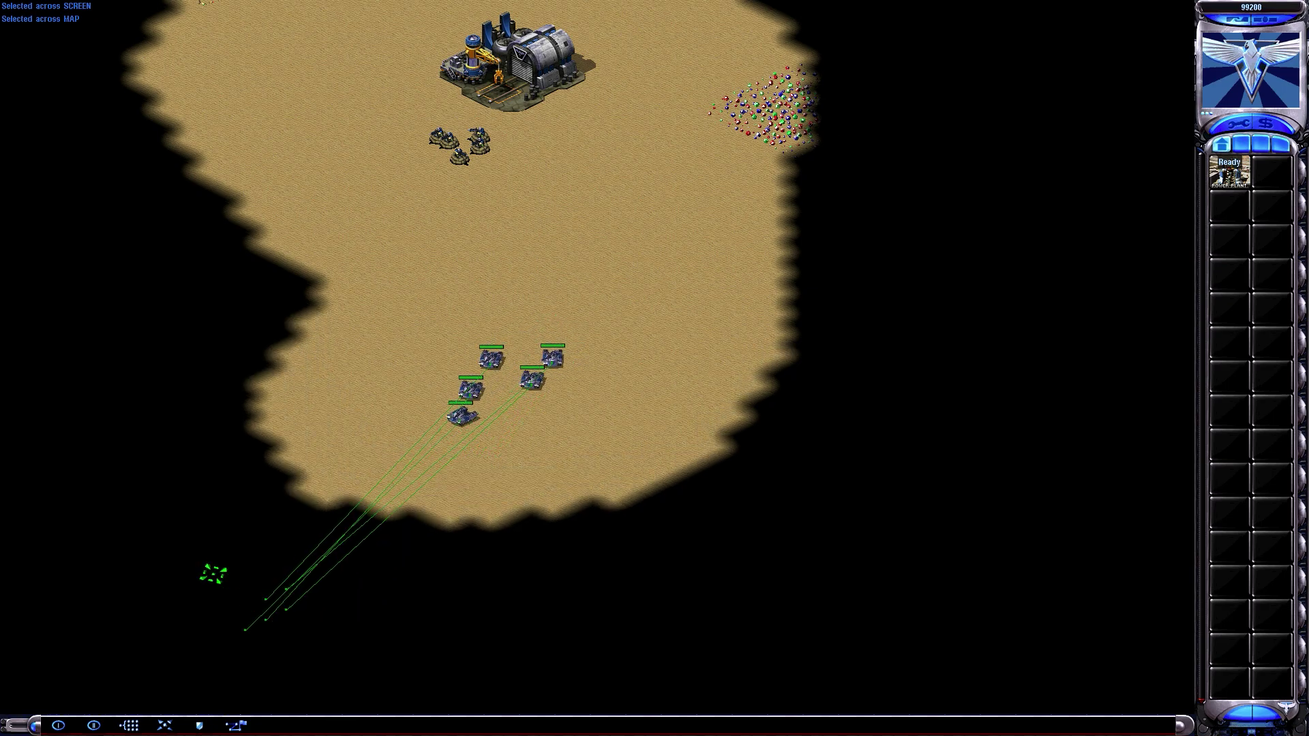
left_click(209, 569)
Place the finished power plant south of the Construction Yard and order the tanks onward to the computer player's base.
key("q")
left_click(516, 173)
left_click_drag(600, 325, 222, 606)
left_click(307, 695)
Pull the tanks out of the fight and retreat them north to the home Construction Yard.
key("Up")
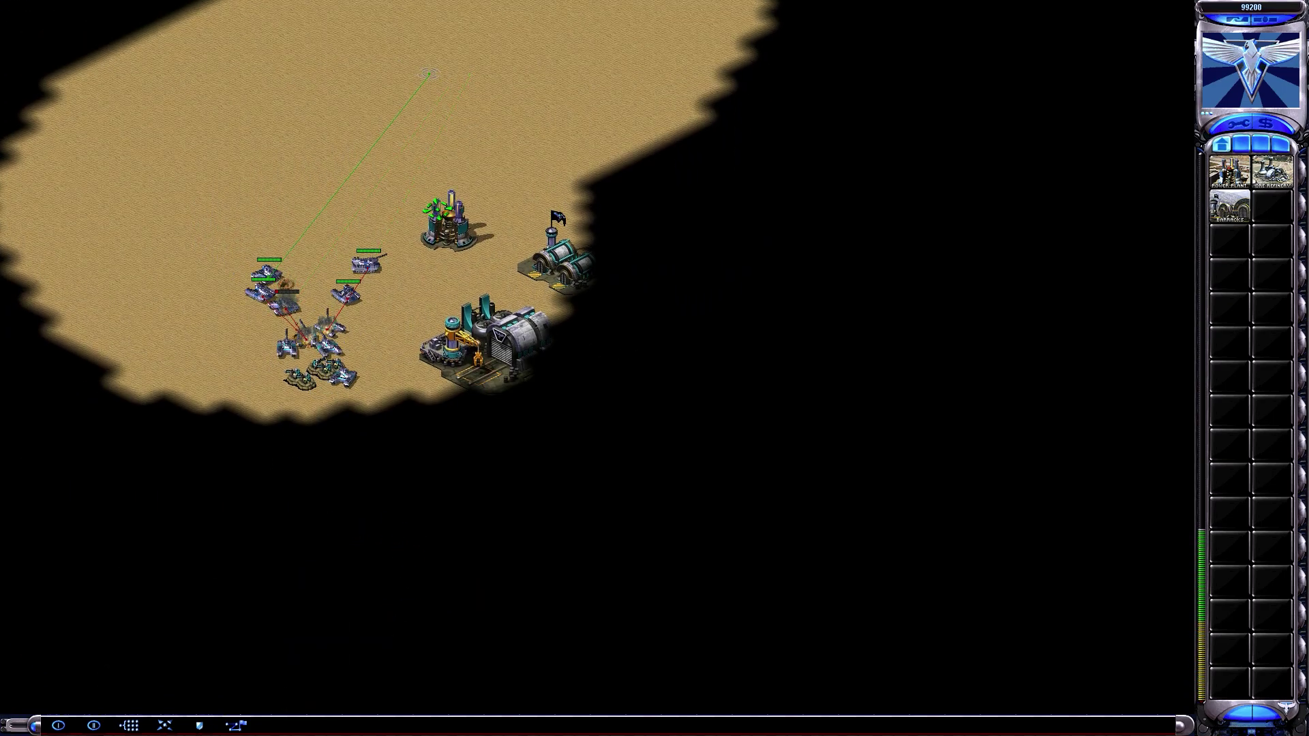
key("Up")
left_click(414, 140)
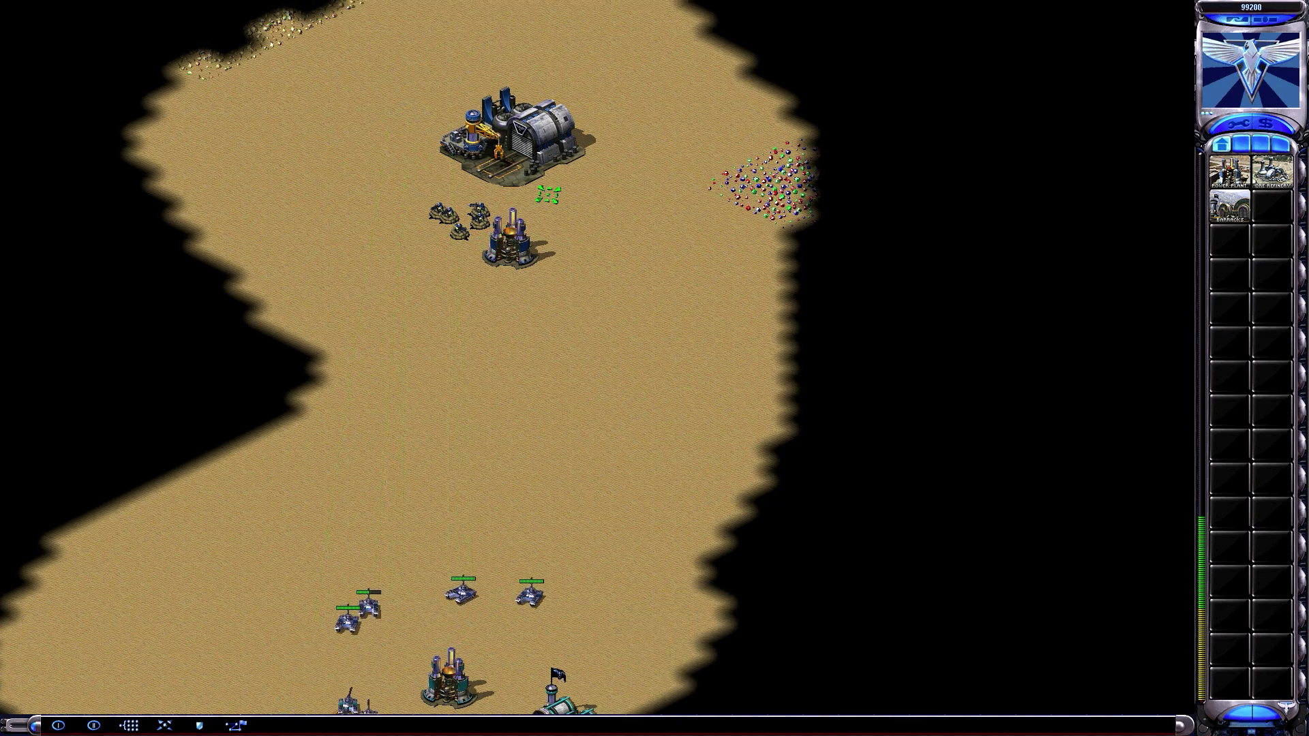
key("Down")
key("Up")
left_click(565, 167)
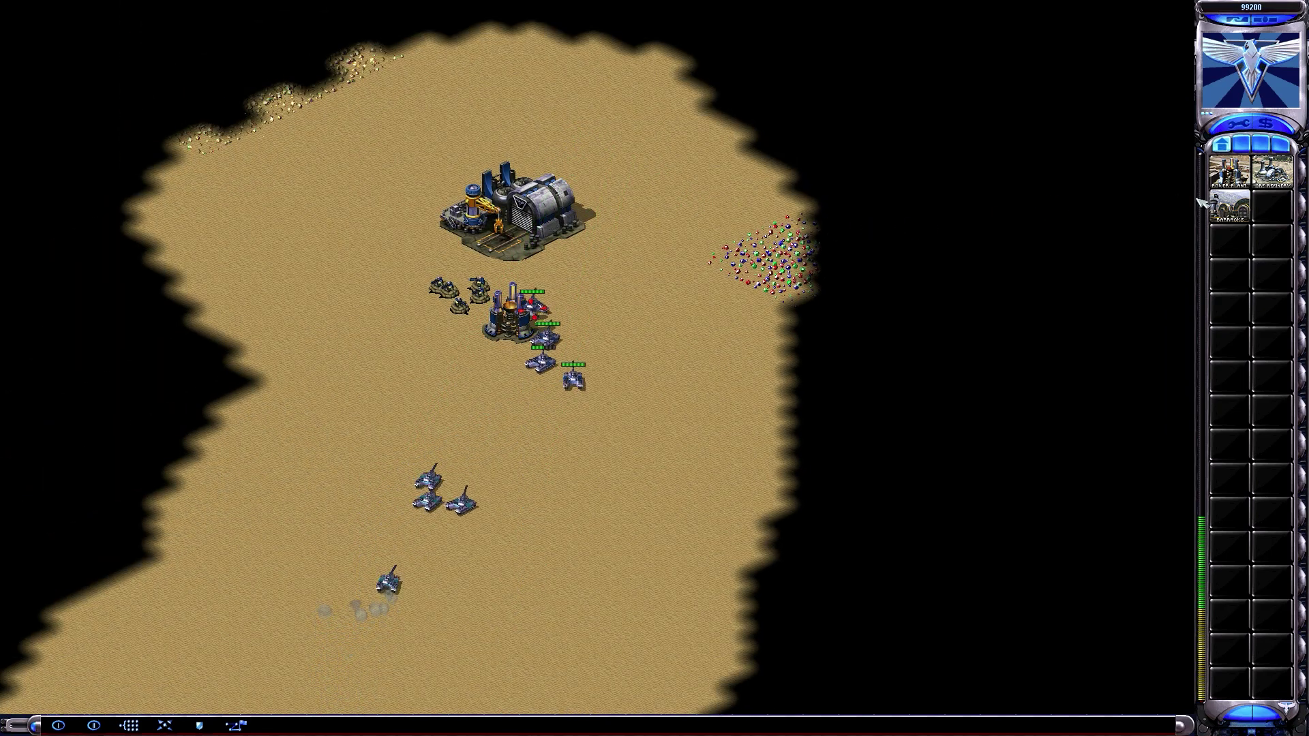
Start building an ore refinery and move the tanks around the Construction Yard while the attackers approach.
left_click(1271, 174)
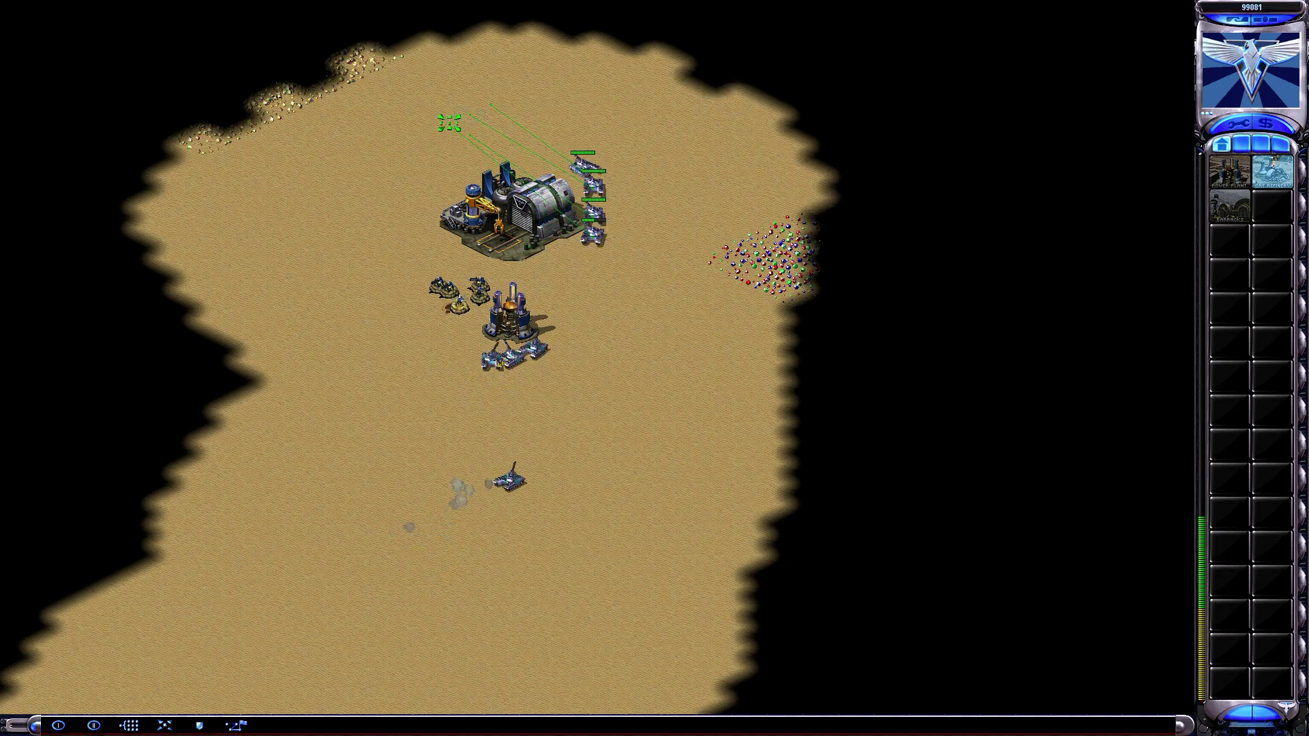
left_click(383, 316)
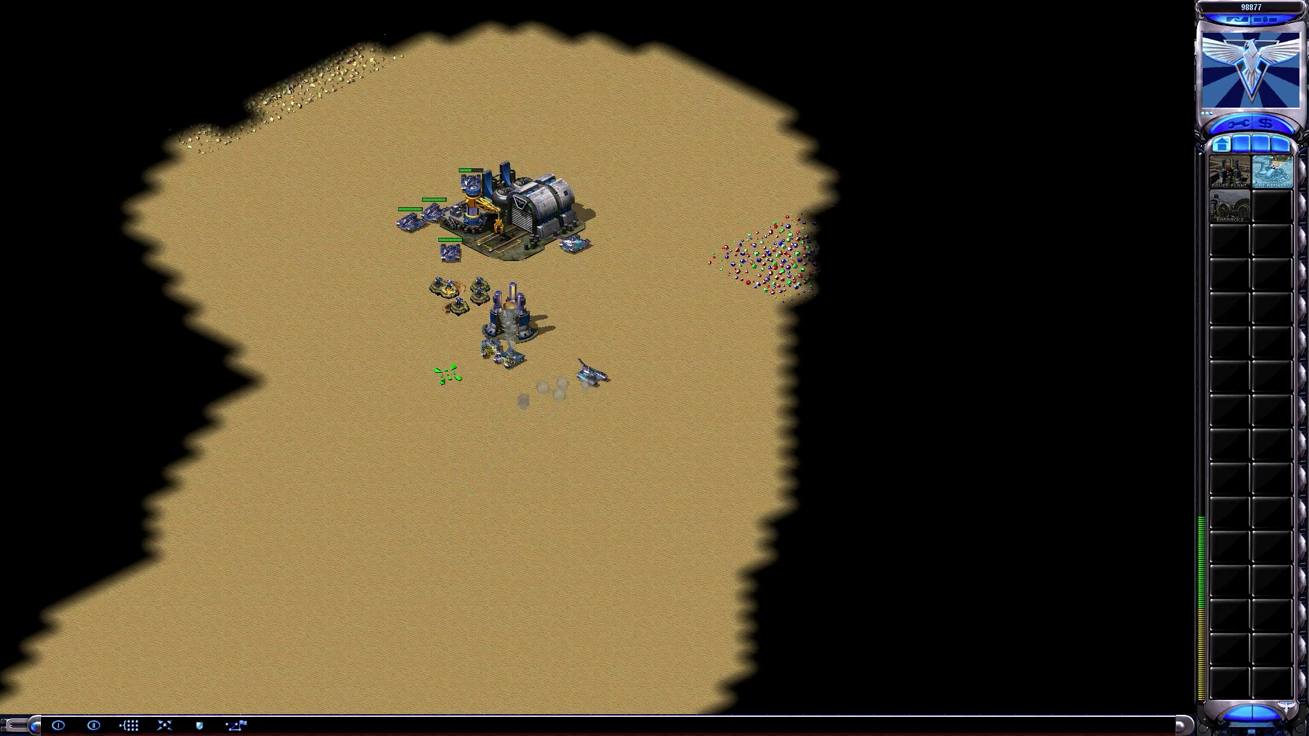
left_click(520, 362)
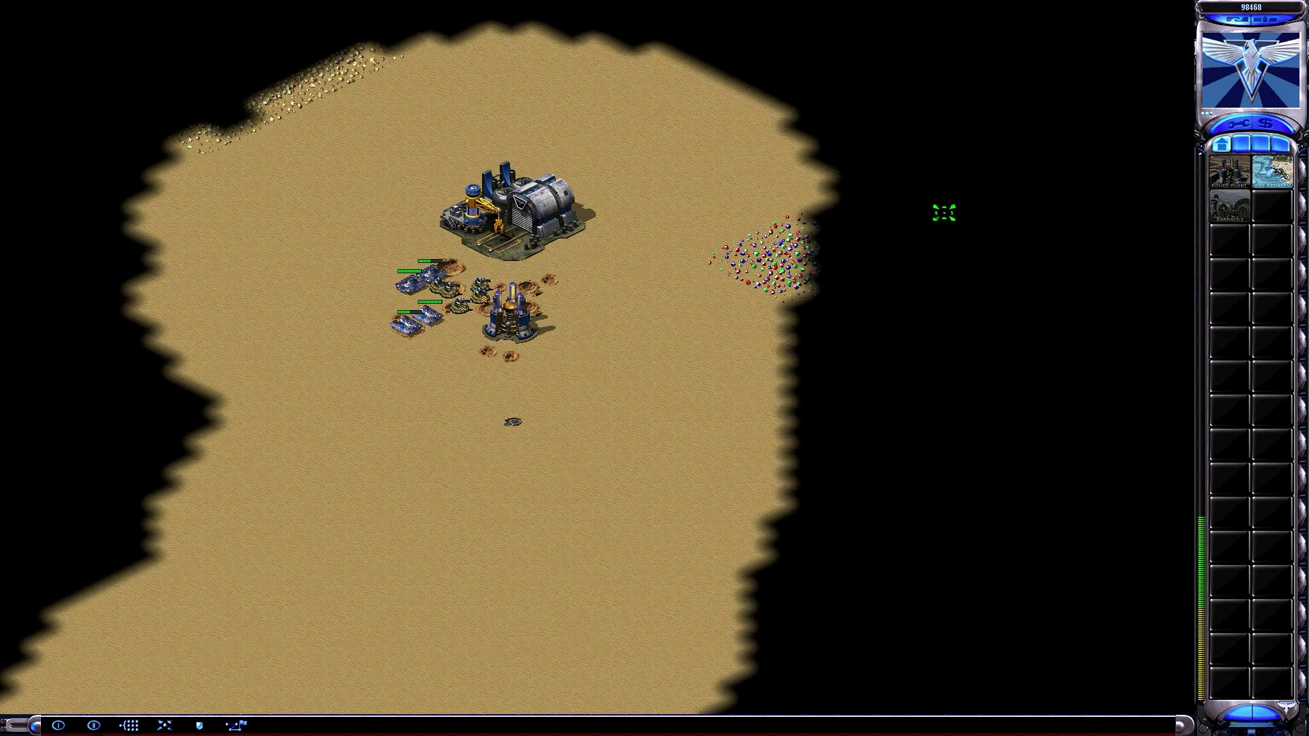
Build a barracks beside the Construction Yard and inspect the computer player's base to the south.
right_click_drag(853, 227, 585, 286)
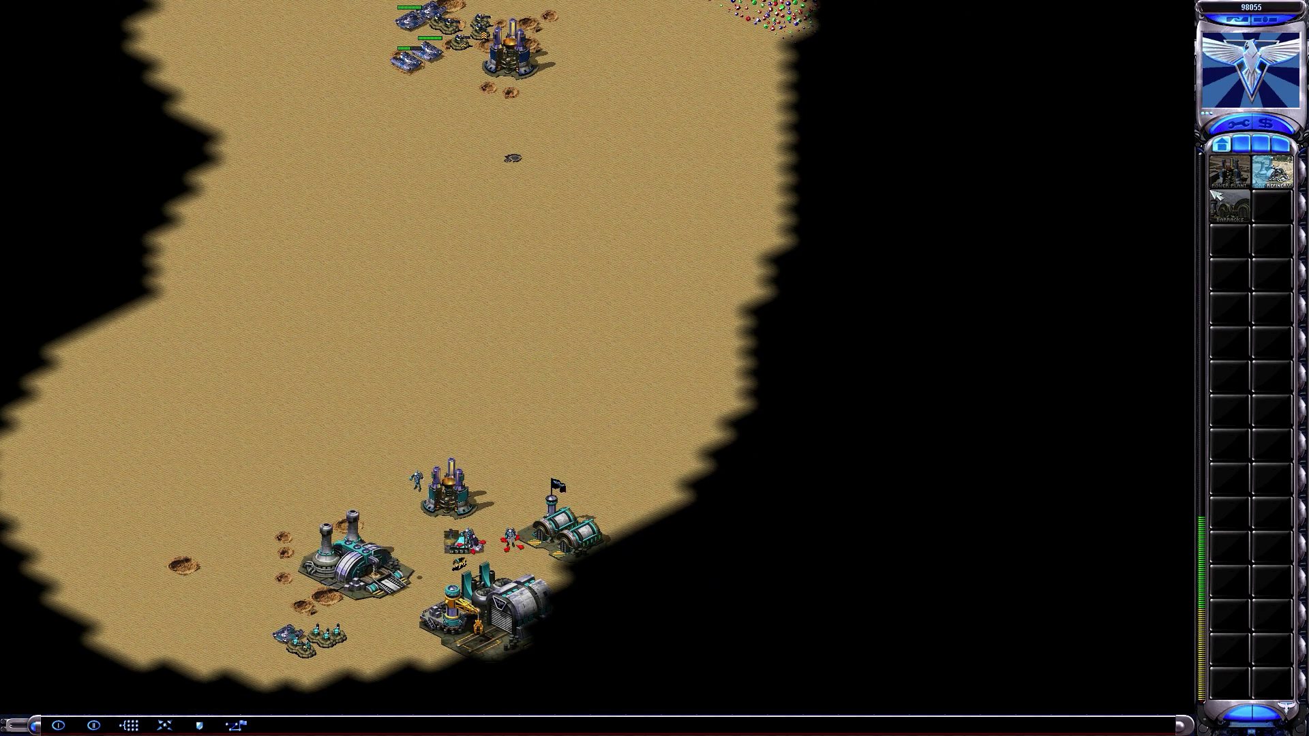
left_click(1247, 203)
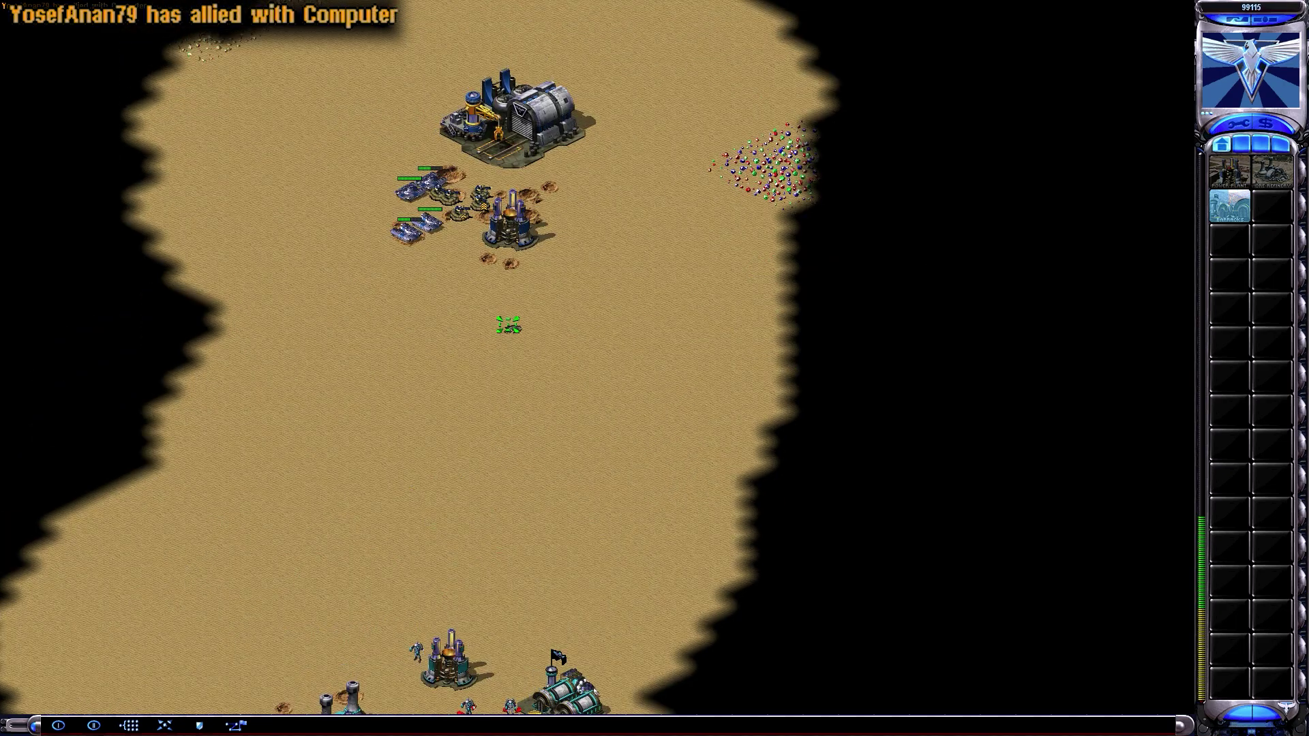
right_click_drag(537, 471, 331, 264)
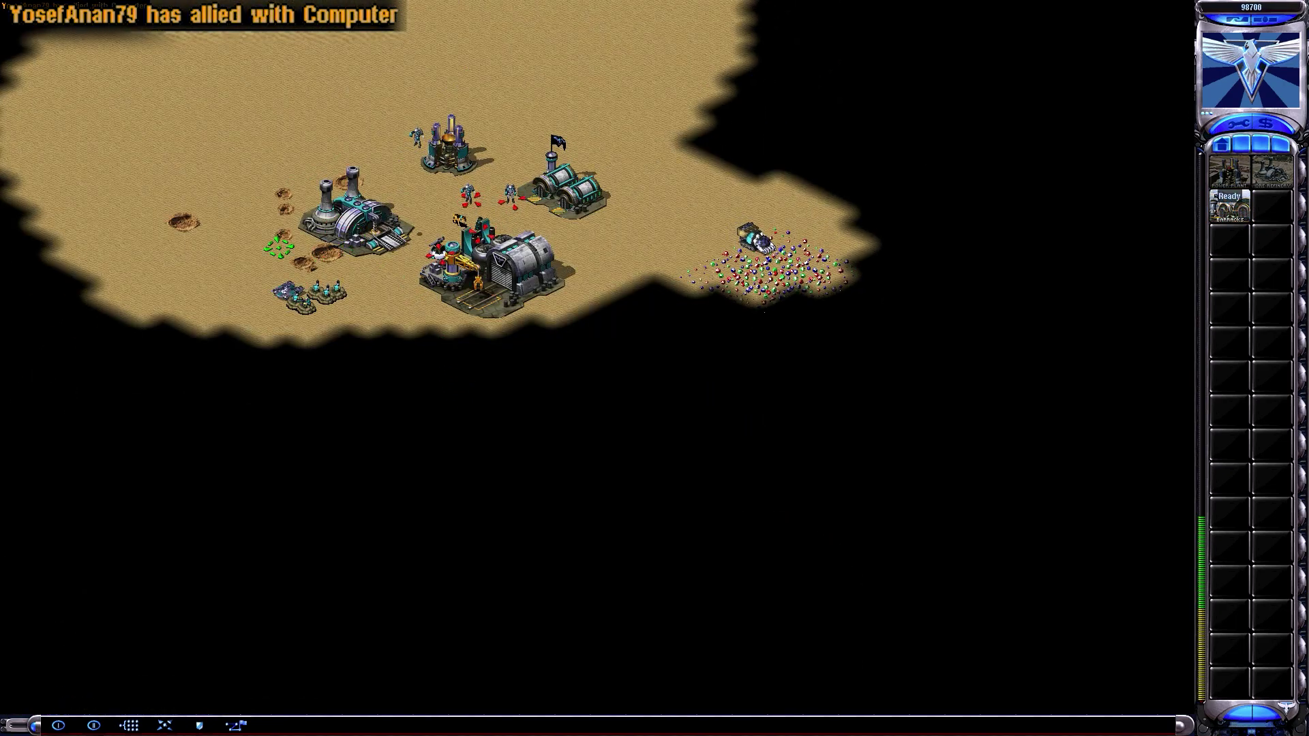
key("Up")
key("Up")
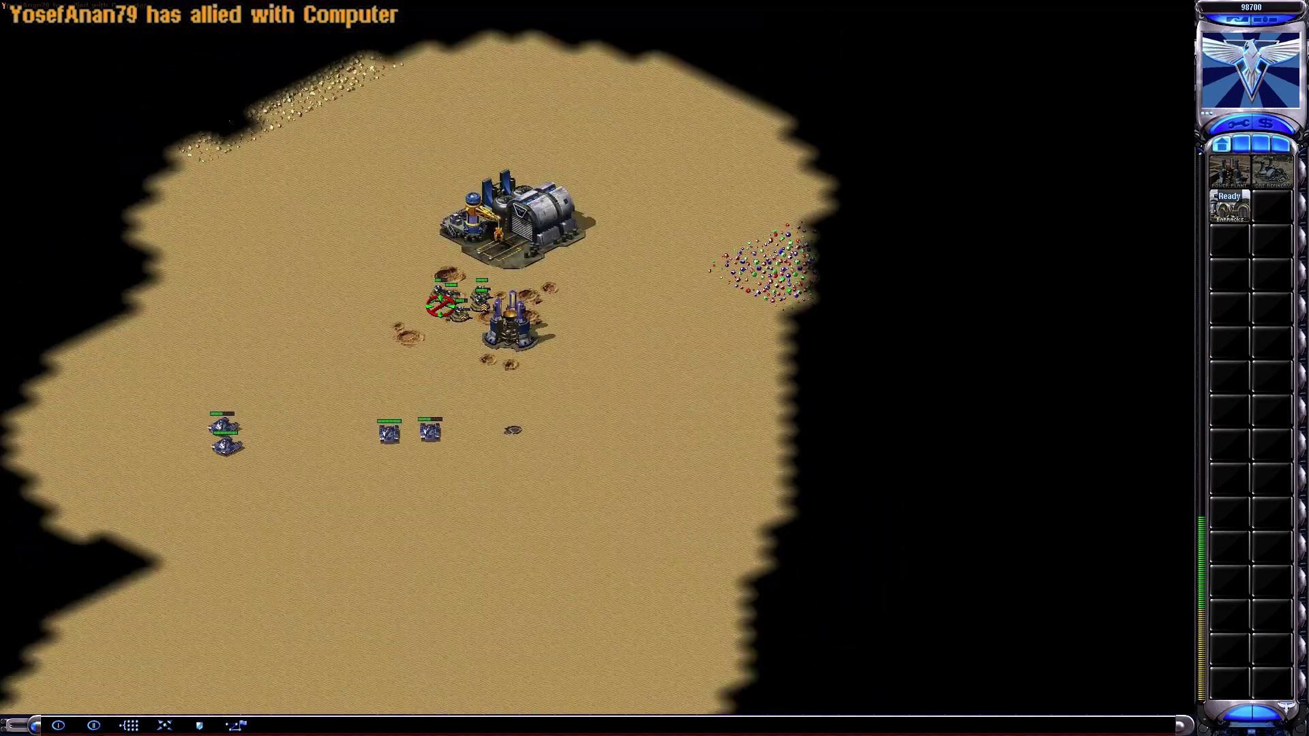
key("q")
left_click(395, 260)
Send the tanks into the computer player's base and move them among its buildings to test the alliance.
key("Down")
left_click_drag(470, 123, 161, 269)
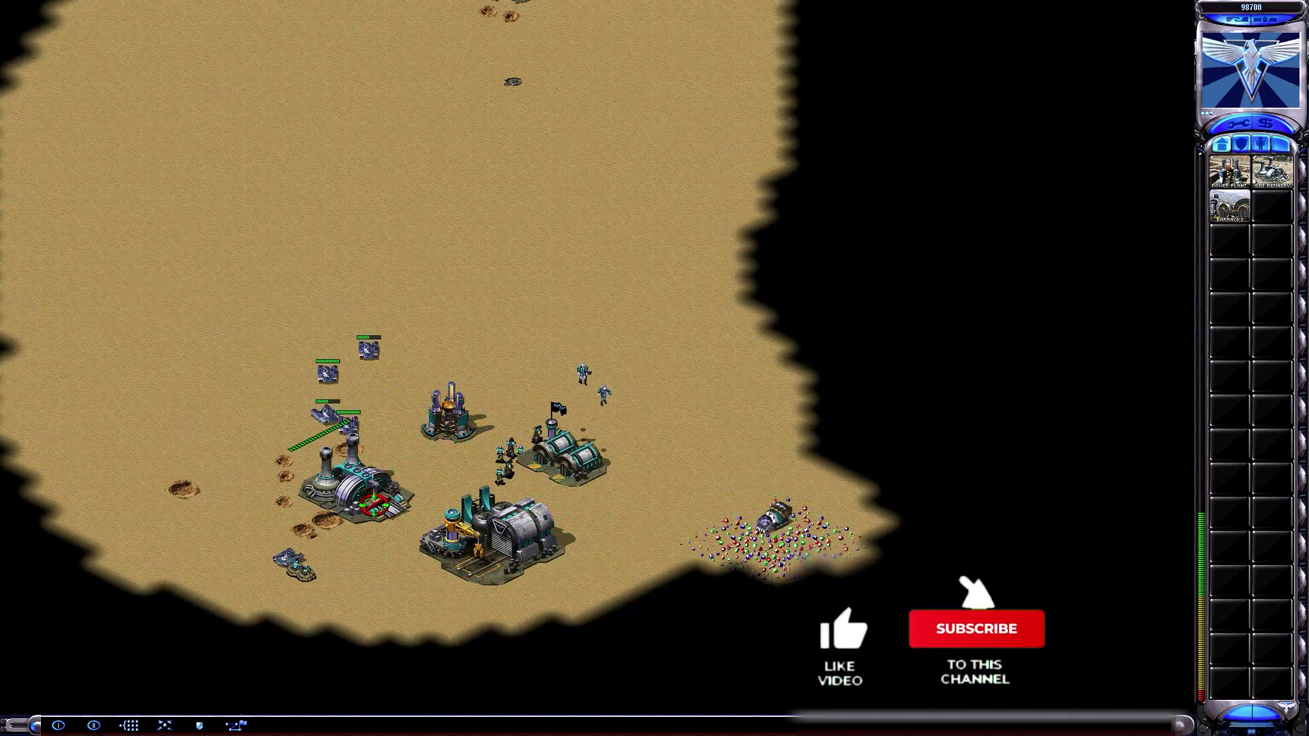
key("Down")
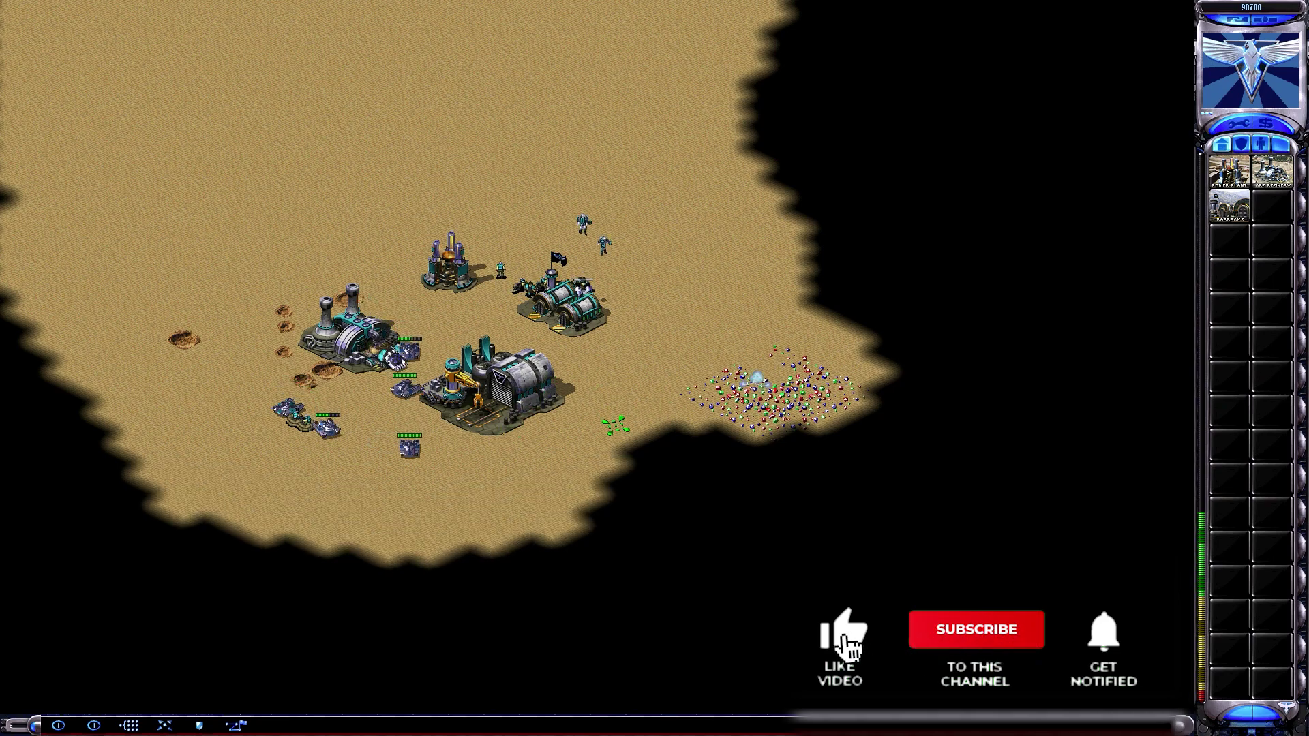
left_click(616, 429)
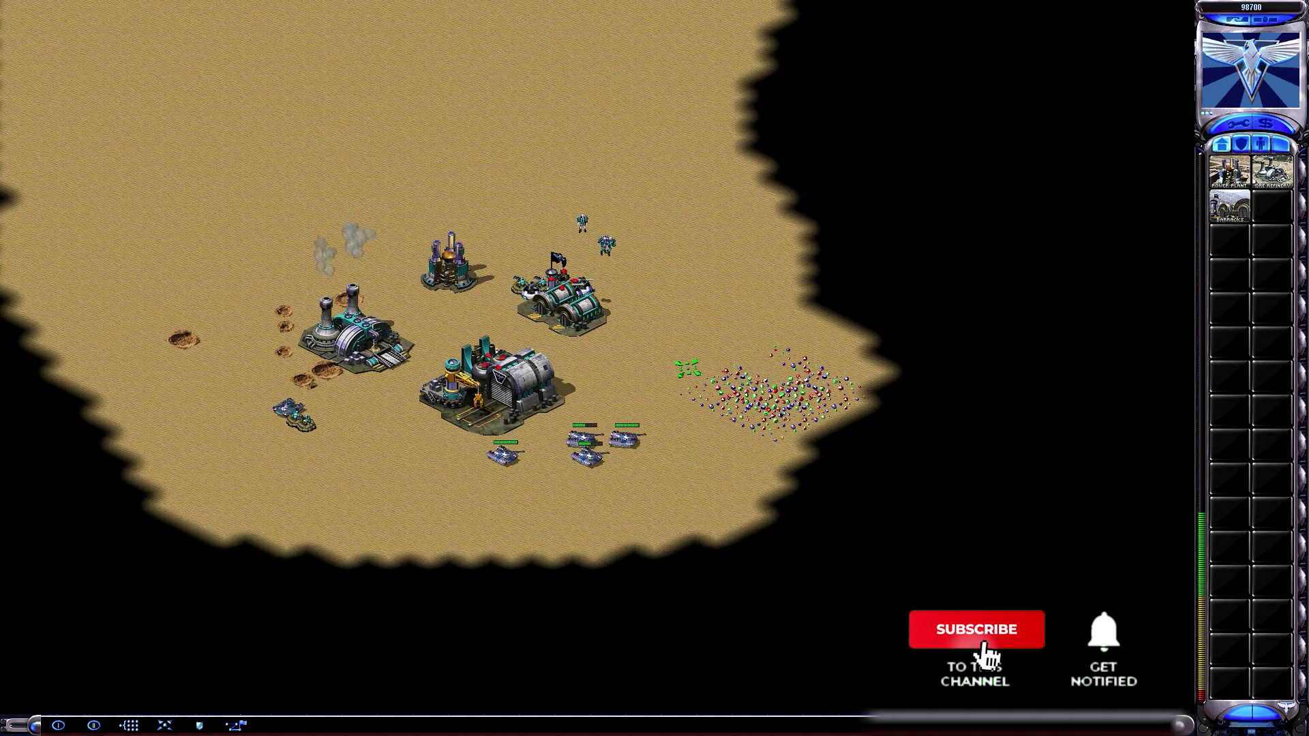
left_click(635, 302)
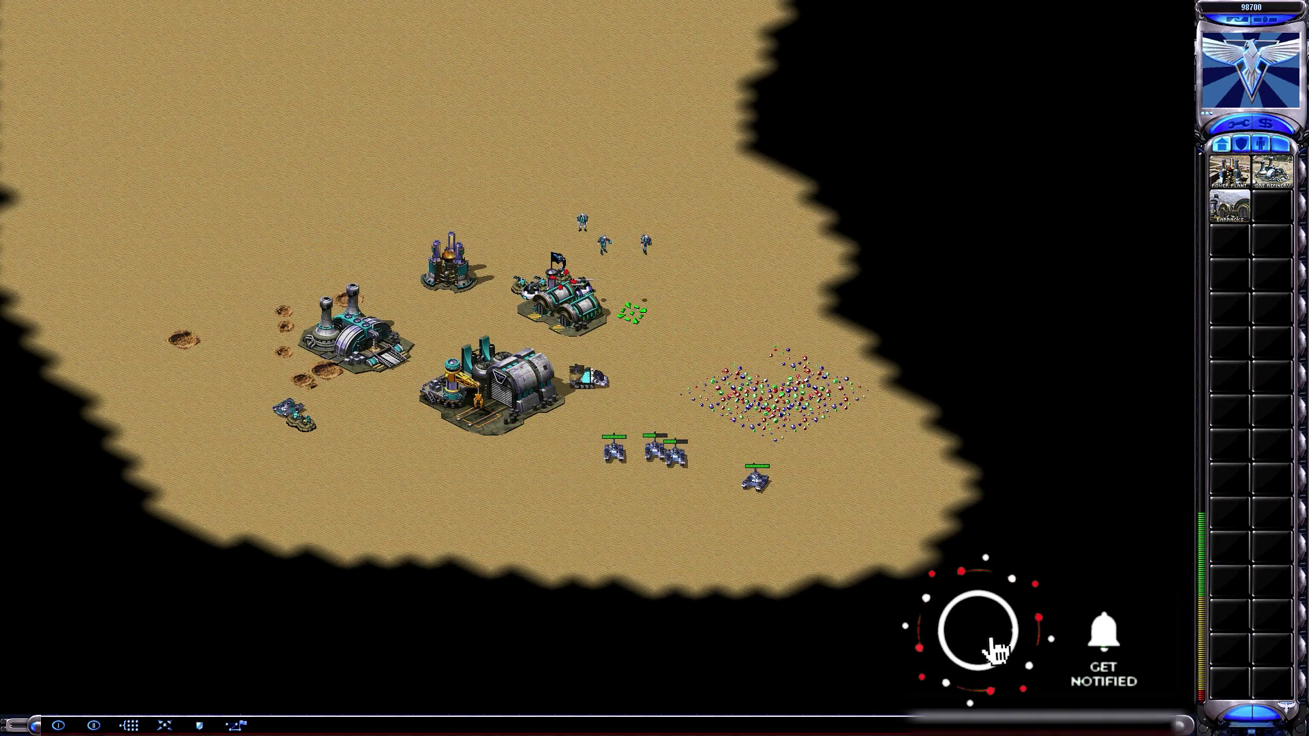
left_click(519, 294)
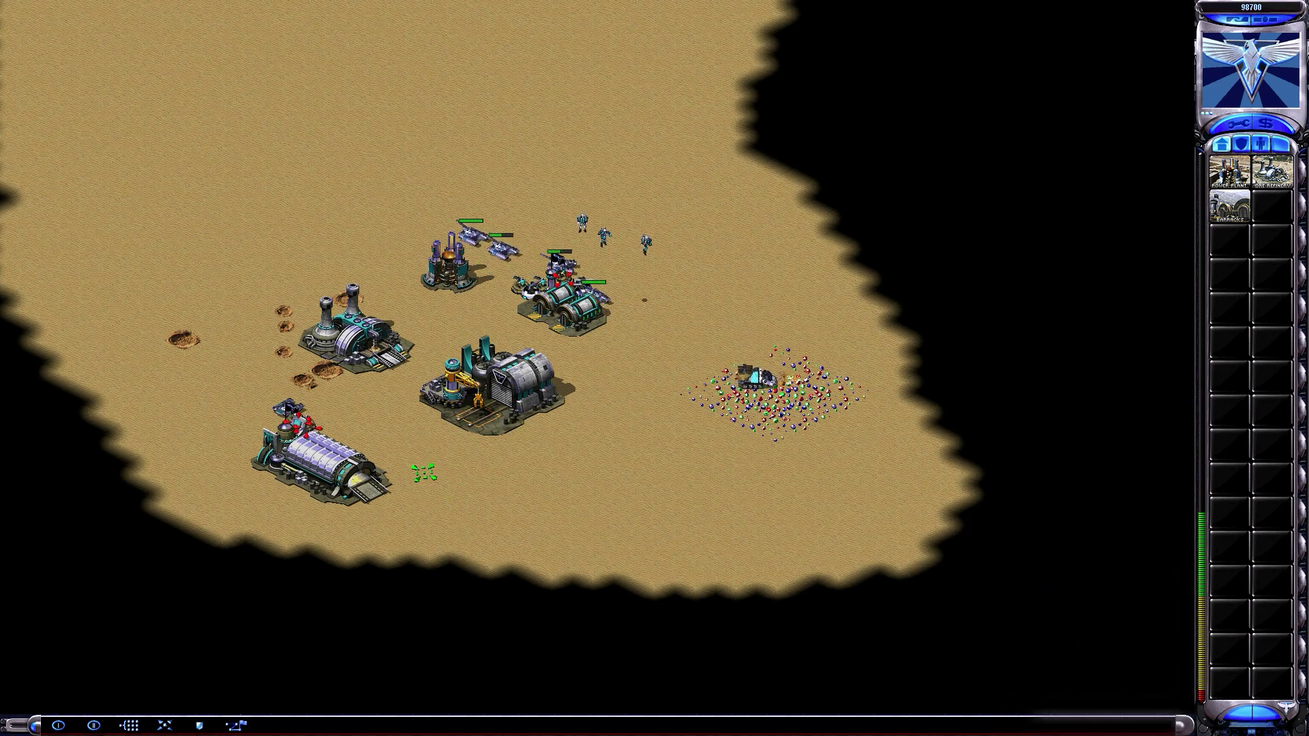